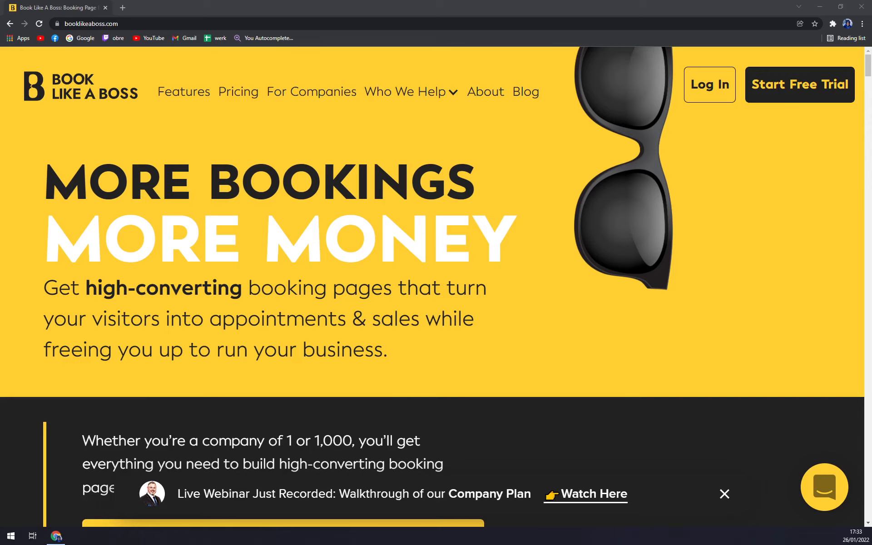
Open the Pricing page at 125% zoom and scroll to the Solopreneur plans
{"action": "left_click", "coordinate": [228, 95]}
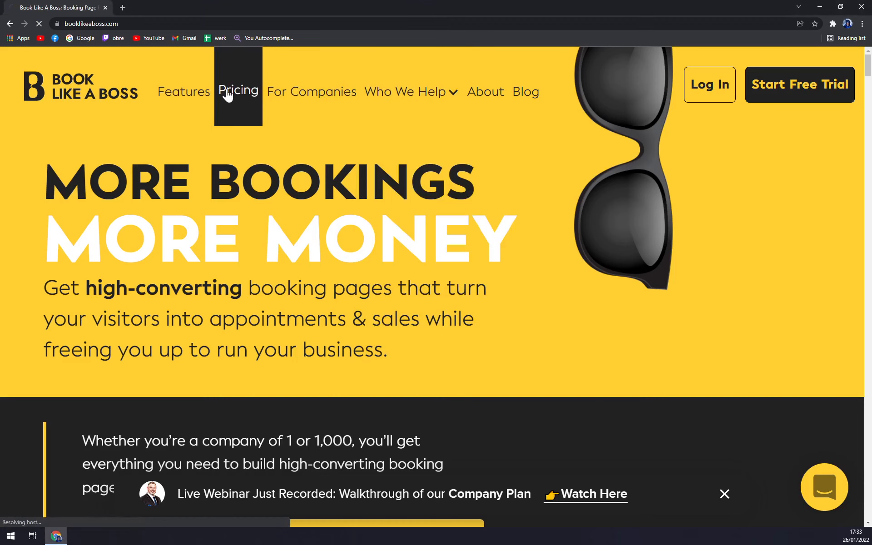
{"action": "scroll", "coordinate": [405, 287], "scroll_direction": "down", "scroll_amount": 8}
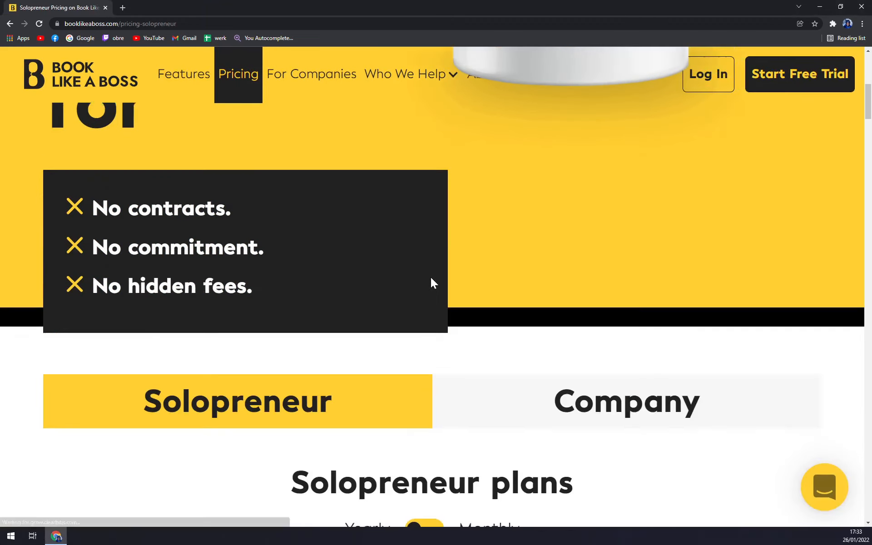
{"action": "key", "text": "ctrl+minus"}
{"action": "scroll", "coordinate": [468, 277], "scroll_direction": "down", "scroll_amount": 6}
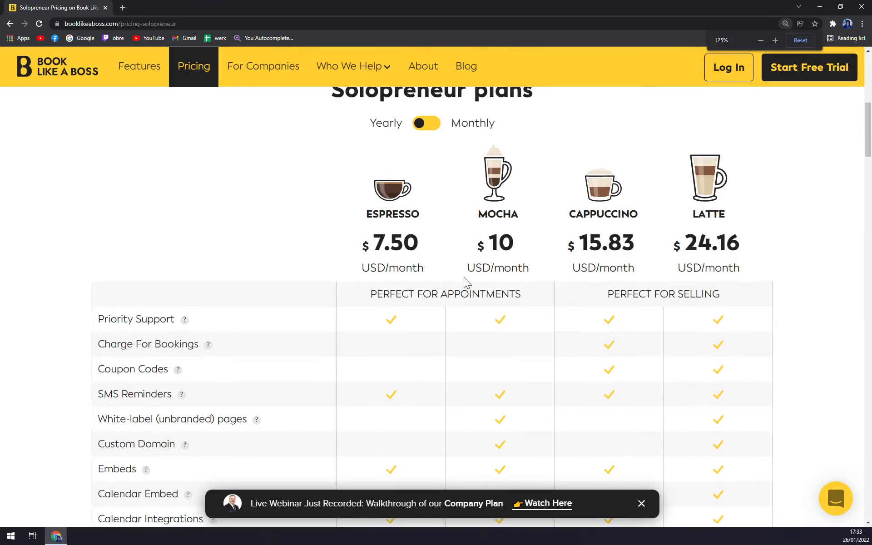
{"action": "scroll", "coordinate": [463, 277], "scroll_direction": "up", "scroll_amount": 1}
{"action": "scroll", "coordinate": [462, 275], "scroll_direction": "down", "scroll_amount": 2}
{"action": "scroll", "coordinate": [462, 275], "scroll_direction": "up", "scroll_amount": 2}
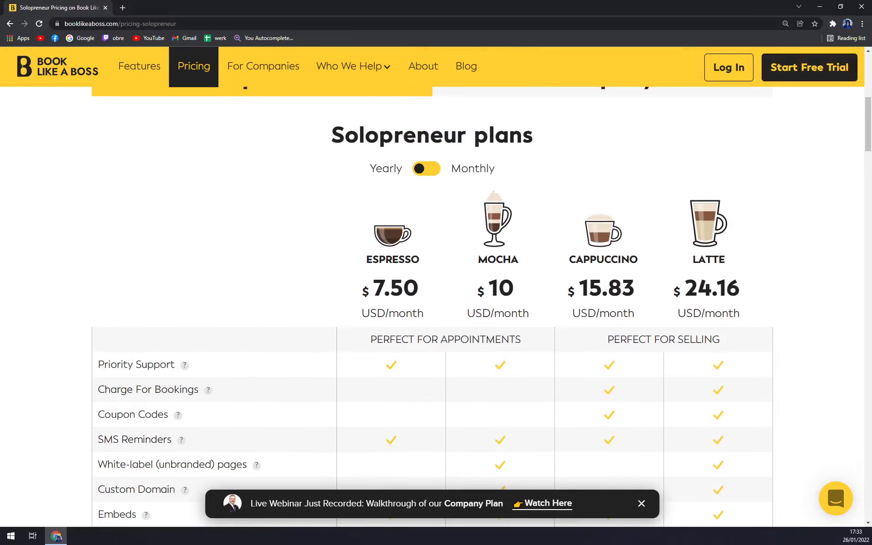
{"action": "scroll", "coordinate": [389, 272], "scroll_direction": "down", "scroll_amount": 3}
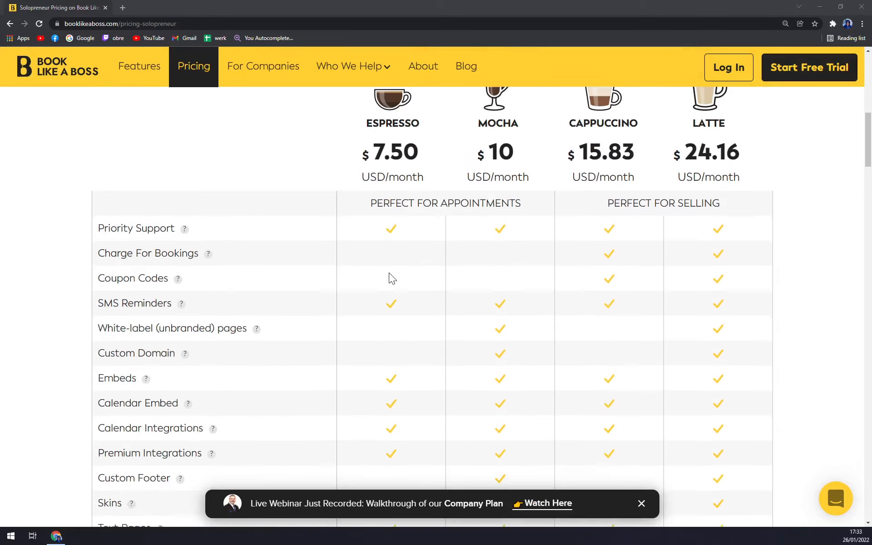
{"action": "scroll", "coordinate": [388, 273], "scroll_direction": "up", "scroll_amount": 4}
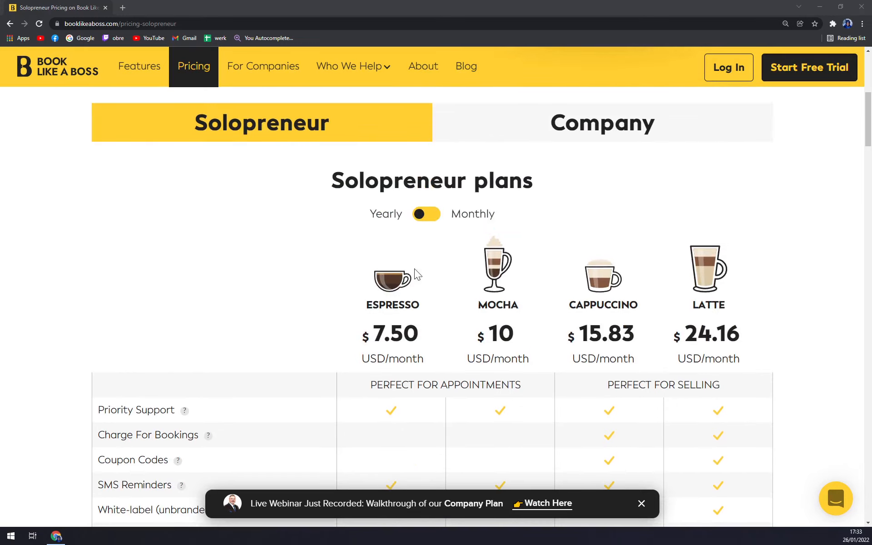
{"action": "scroll", "coordinate": [509, 298], "scroll_direction": "down", "scroll_amount": 1}
{"action": "scroll", "coordinate": [678, 284], "scroll_direction": "down", "scroll_amount": 4}
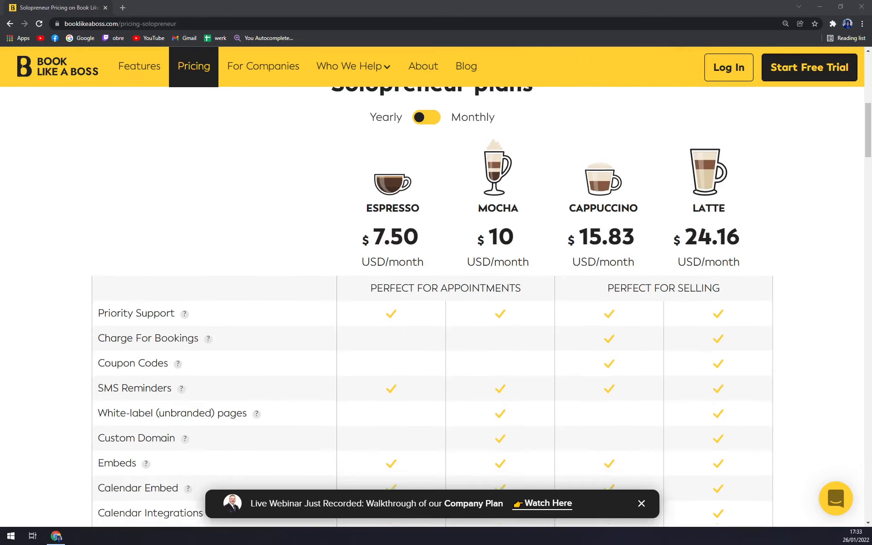
{"action": "key", "text": "ctrl+minus"}
{"action": "scroll", "coordinate": [667, 251], "scroll_direction": "up", "scroll_amount": 3}
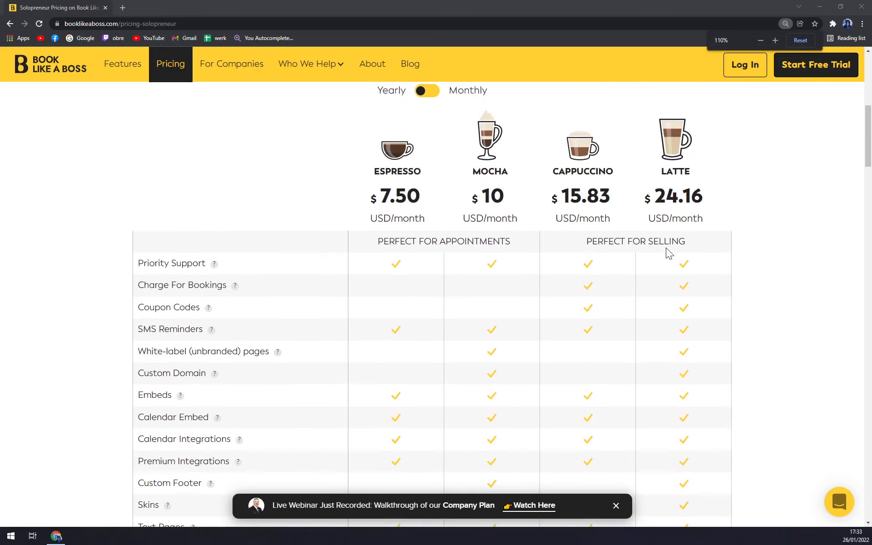
{"action": "key", "text": "ctrl+plus"}
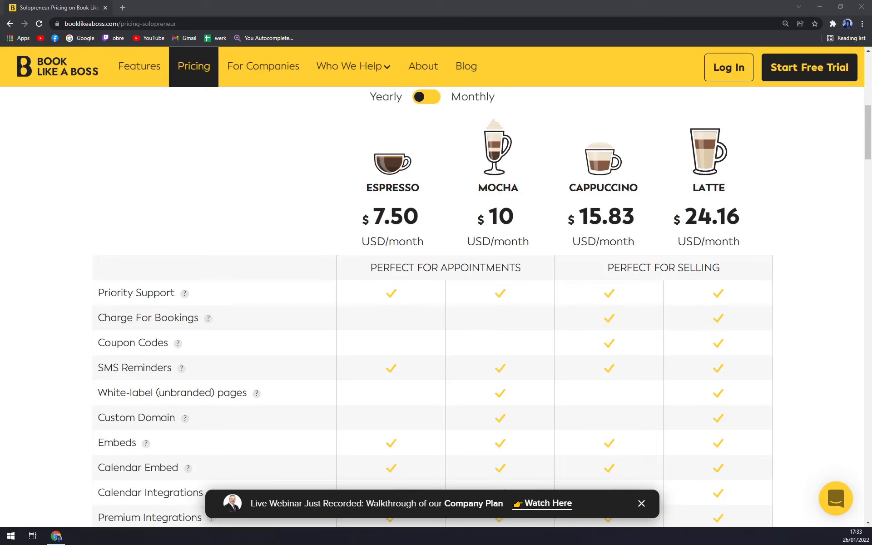
Toggle Solopreneur prices between monthly and yearly billing, ending on yearly
{"action": "scroll", "coordinate": [325, 181], "scroll_direction": "up", "scroll_amount": 2}
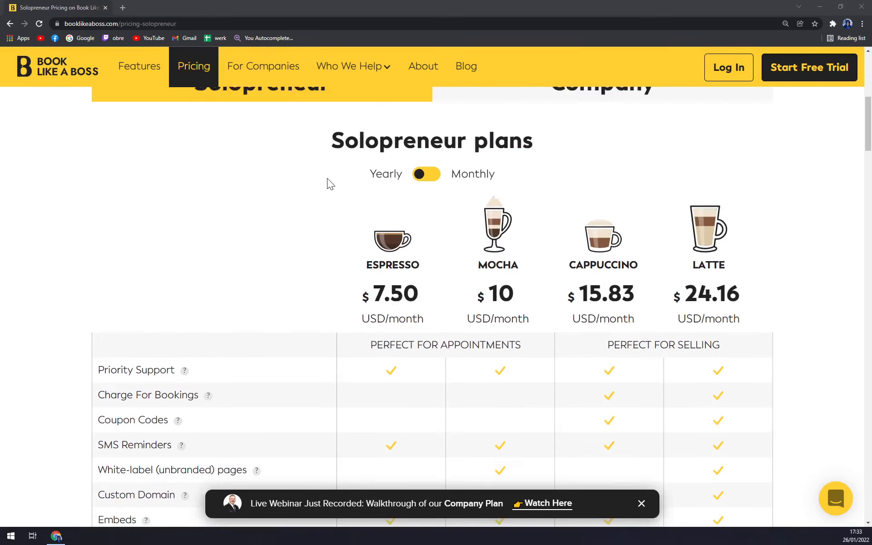
{"action": "scroll", "coordinate": [331, 184], "scroll_direction": "down", "scroll_amount": 4}
{"action": "scroll", "coordinate": [324, 162], "scroll_direction": "up", "scroll_amount": 4}
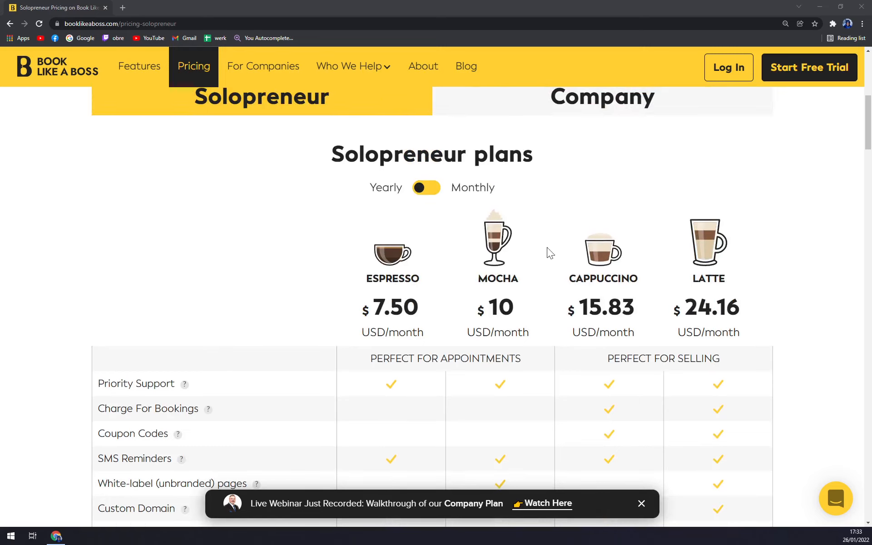
{"action": "left_click", "coordinate": [419, 189]}
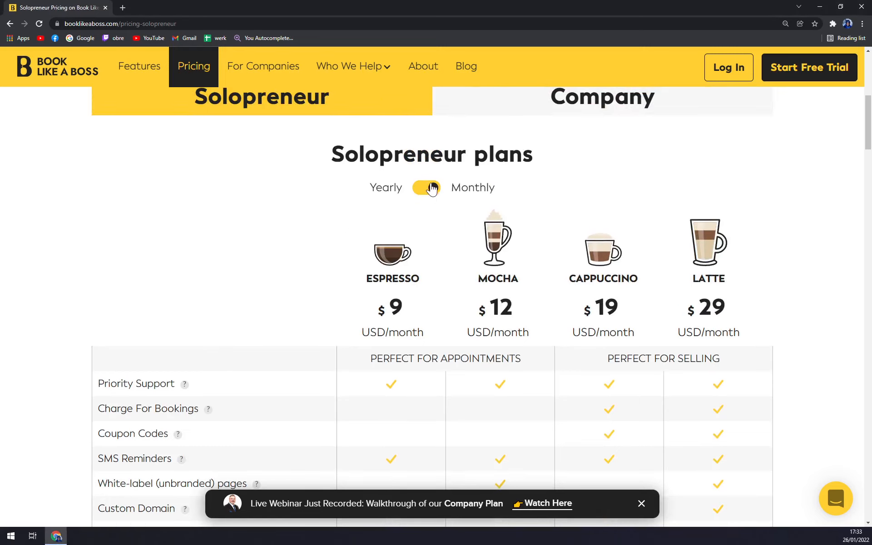
{"action": "double_click", "coordinate": [432, 188]}
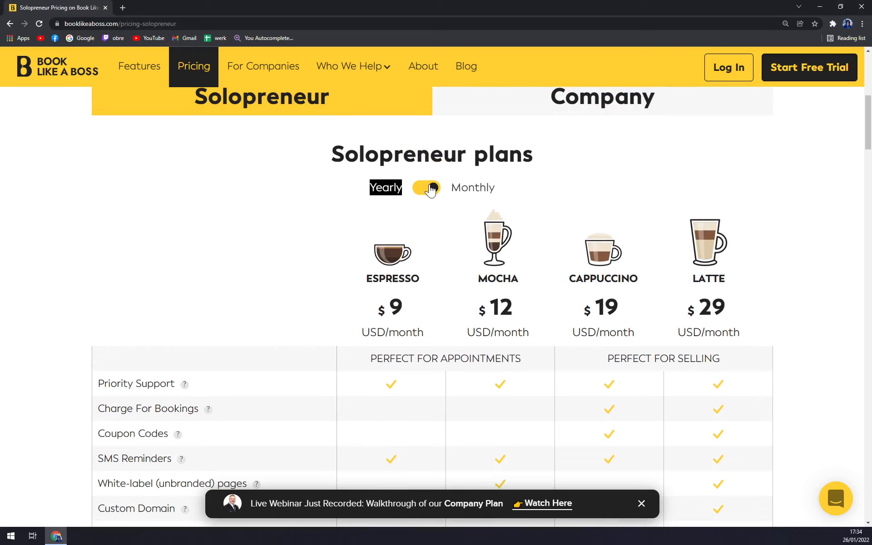
{"action": "left_click", "coordinate": [432, 189]}
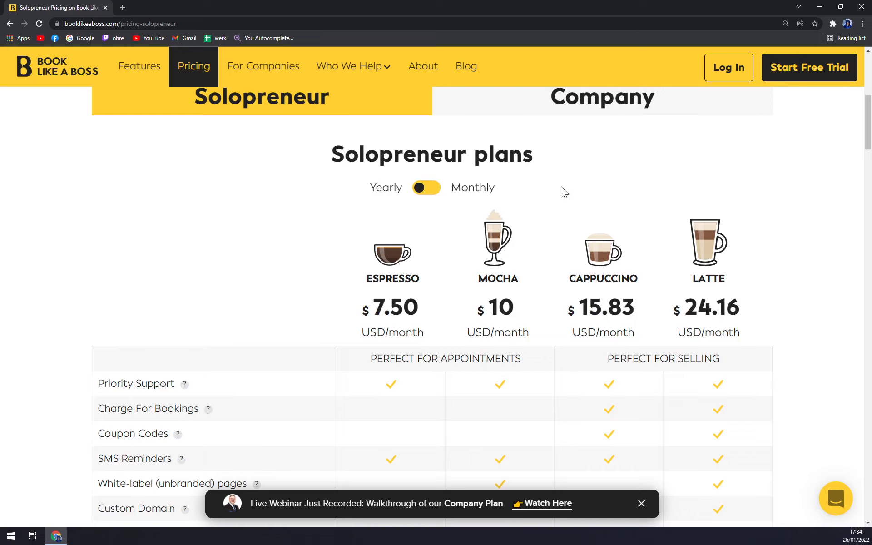
Start the free trial signup at 150% zoom on the Solopreneur form
{"action": "left_click", "coordinate": [784, 68]}
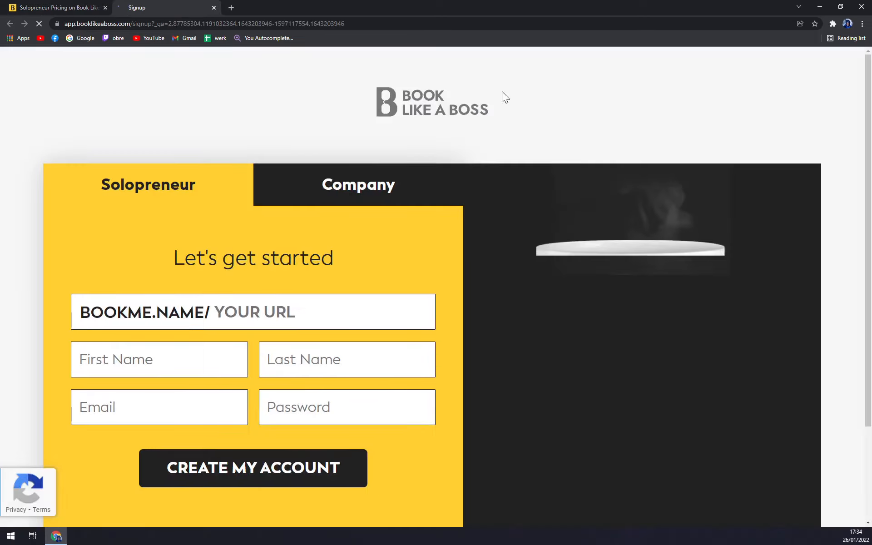
{"action": "key", "text": "ctrl+minus"}
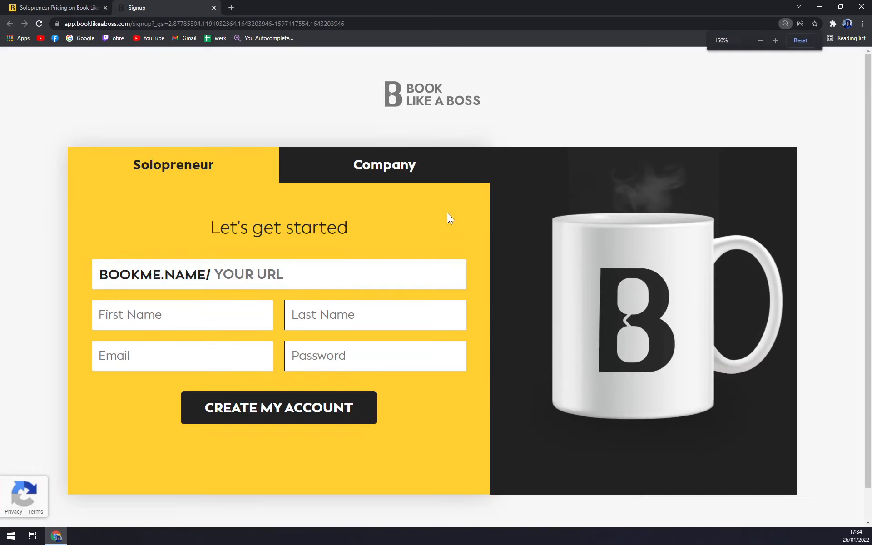
{"action": "left_click", "coordinate": [364, 177]}
{"action": "left_click", "coordinate": [274, 169]}
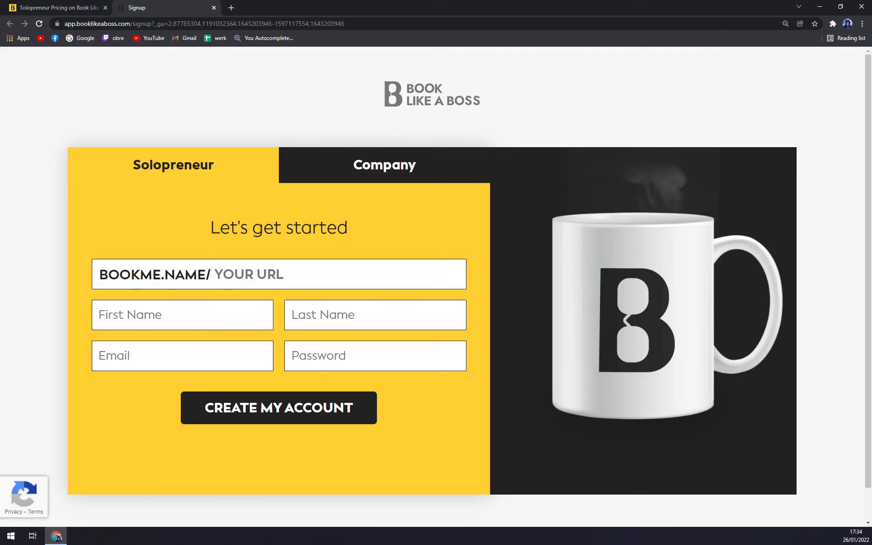
Enter the booking URL, first and last name, e-mail and password, then create the account
{"action": "left_click", "coordinate": [217, 274]}
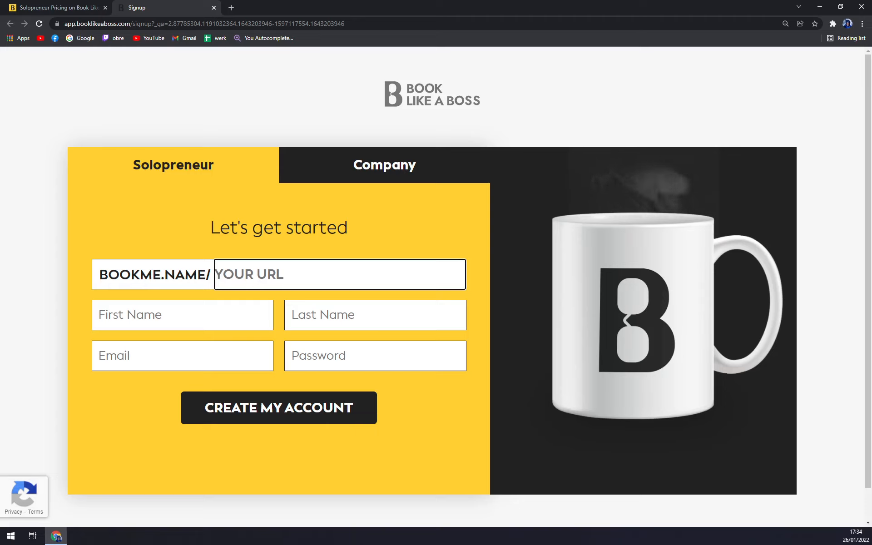
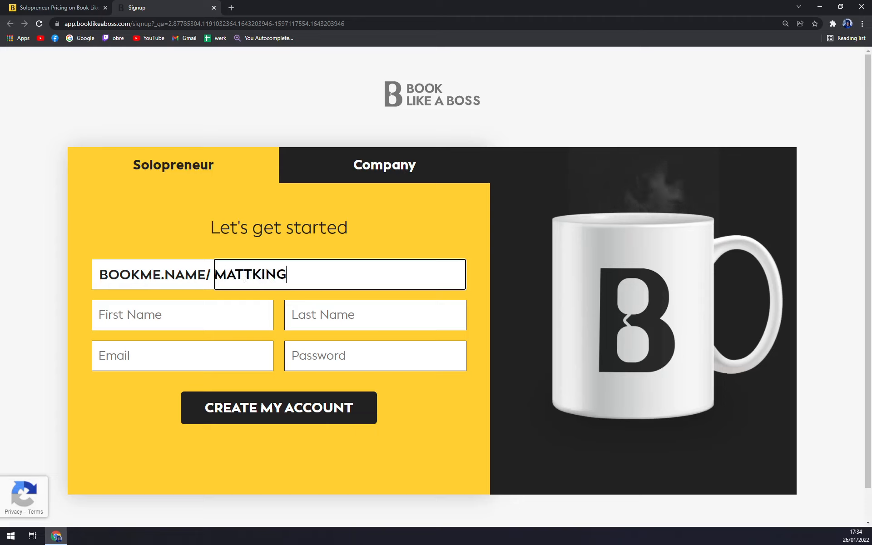
{"action": "key", "text": "Tab"}
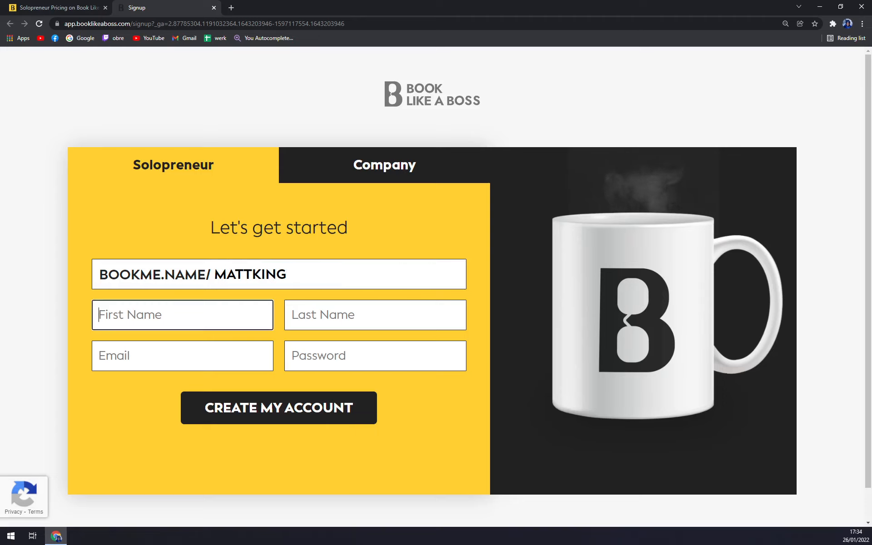
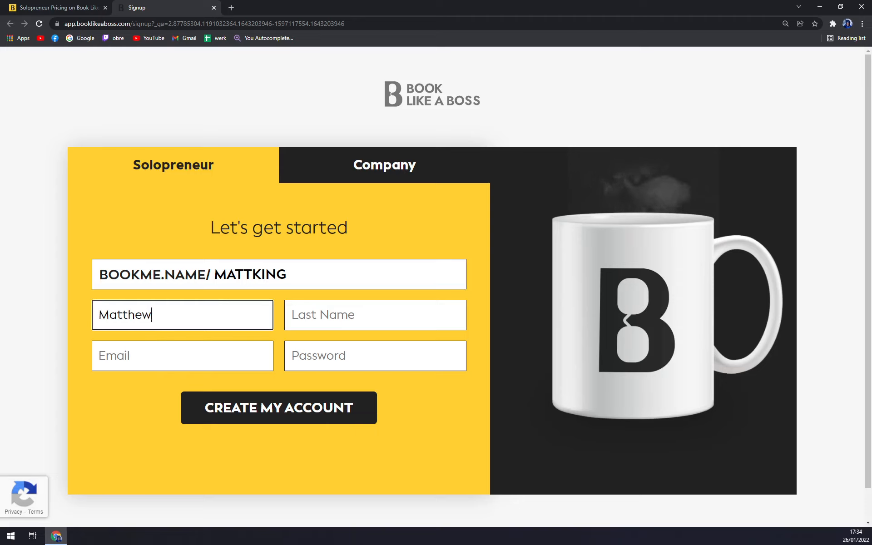
{"action": "key", "text": "Tab"}
{"action": "key", "text": "Tab"}
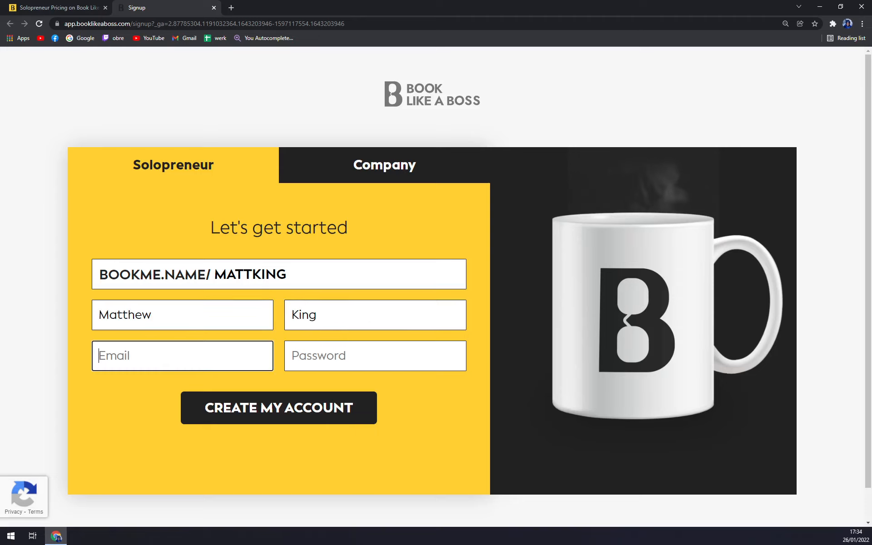
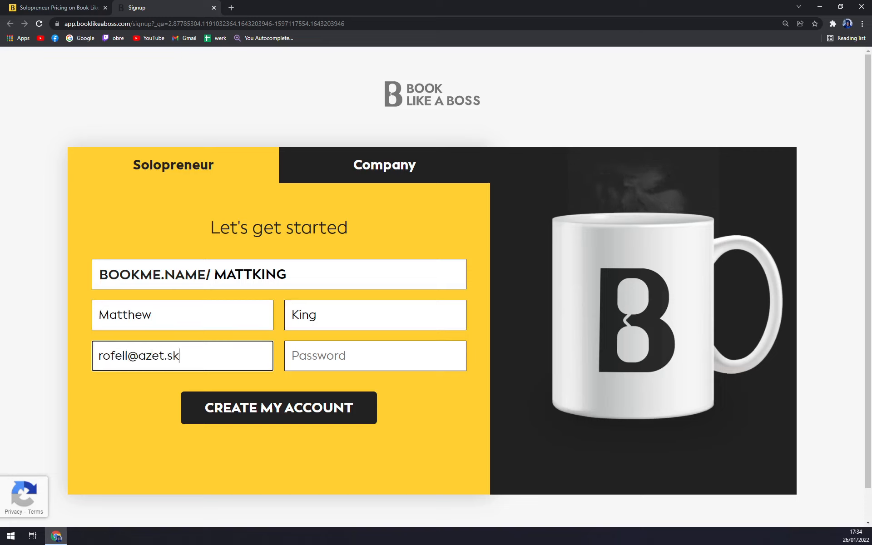
{"action": "key", "text": "Tab"}
{"action": "type", "text": "•••••••••••"}
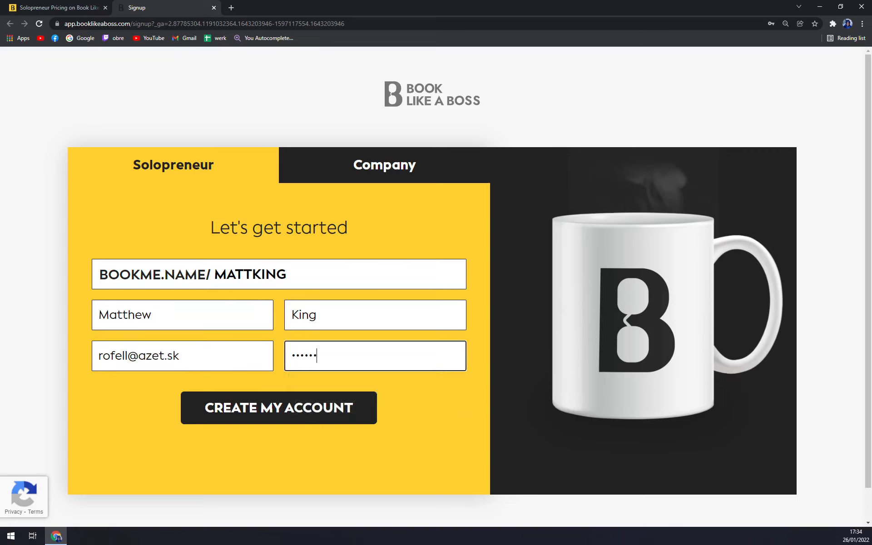
{"action": "left_click", "coordinate": [302, 420]}
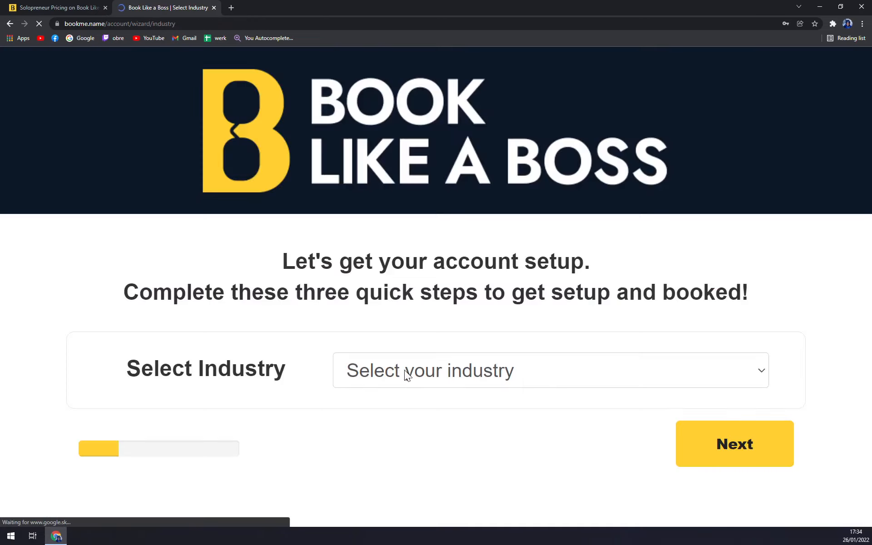
Dismiss the save-password prompt, choose Graphic Design as industry, and go to availability setup
{"action": "left_click", "coordinate": [795, 152]}
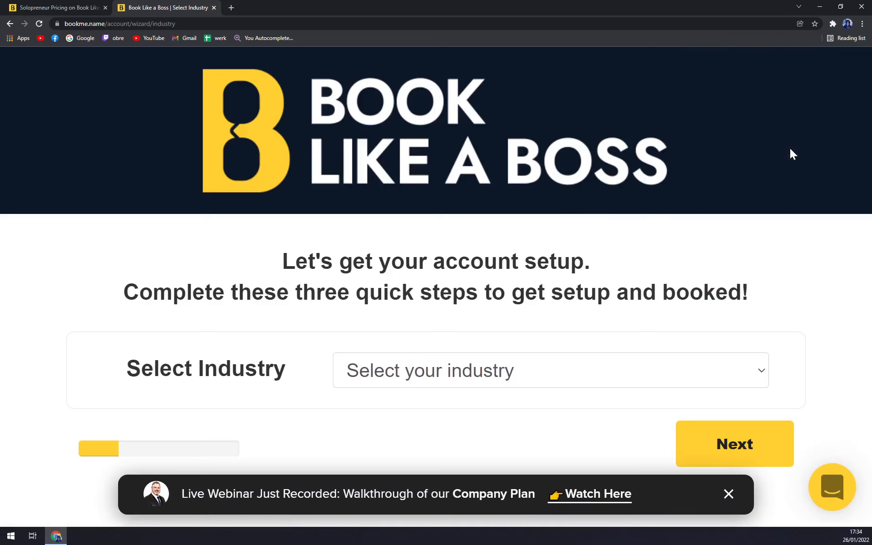
{"action": "left_click", "coordinate": [419, 371]}
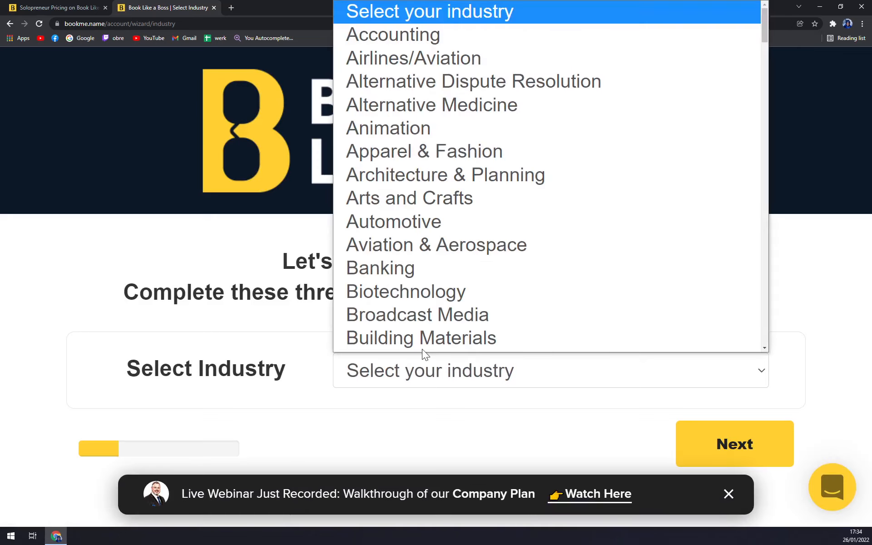
{"action": "scroll", "coordinate": [469, 172], "scroll_direction": "down", "scroll_amount": 2}
{"action": "scroll", "coordinate": [469, 171], "scroll_direction": "up", "scroll_amount": 2}
{"action": "scroll", "coordinate": [469, 171], "scroll_direction": "down", "scroll_amount": 1}
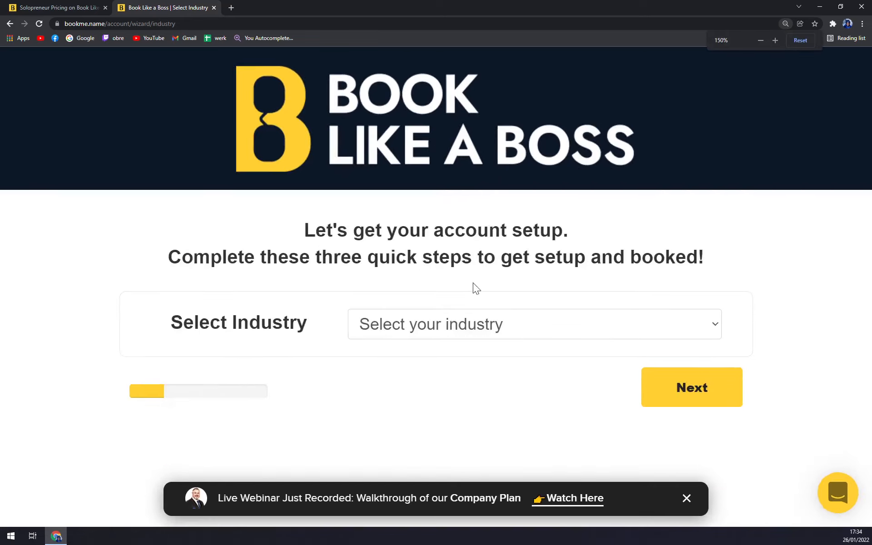
{"action": "scroll", "coordinate": [473, 283], "scroll_direction": "down", "scroll_amount": 1}
{"action": "left_click", "coordinate": [471, 281]}
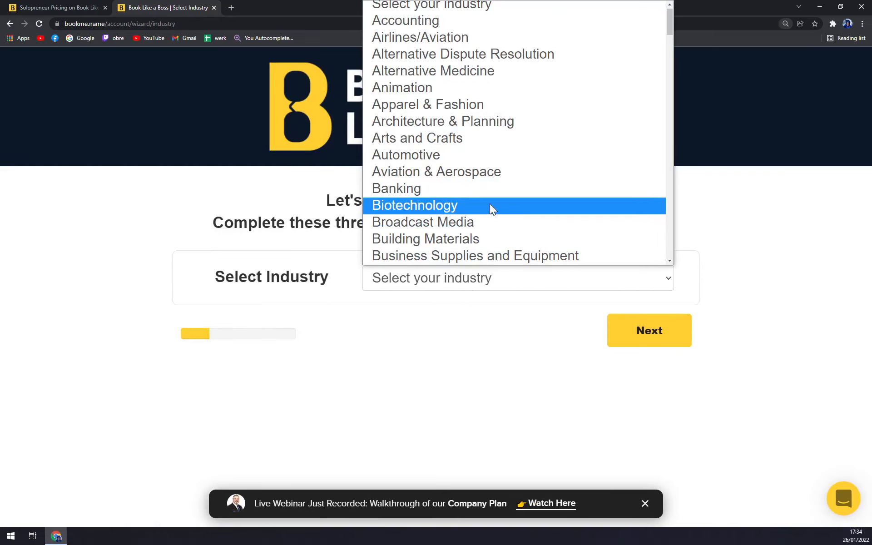
{"action": "scroll", "coordinate": [493, 209], "scroll_direction": "down", "scroll_amount": 15}
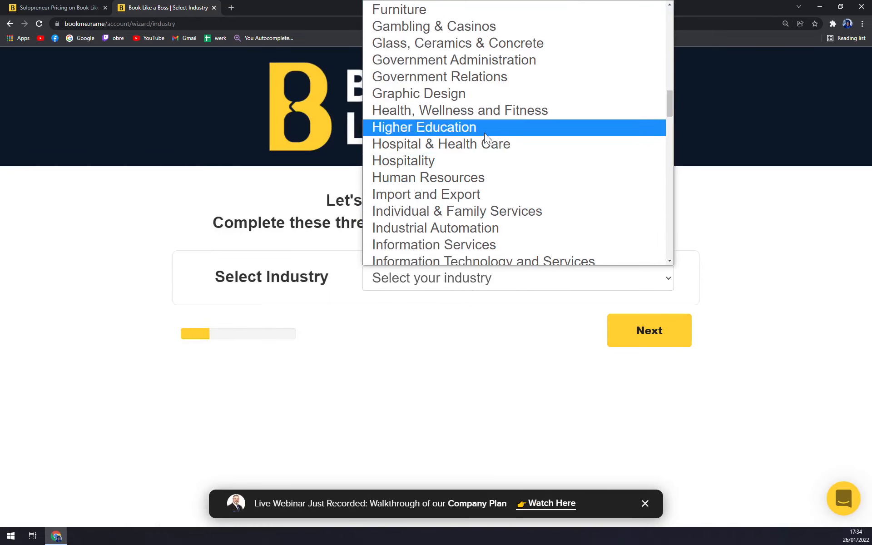
{"action": "left_click", "coordinate": [477, 94]}
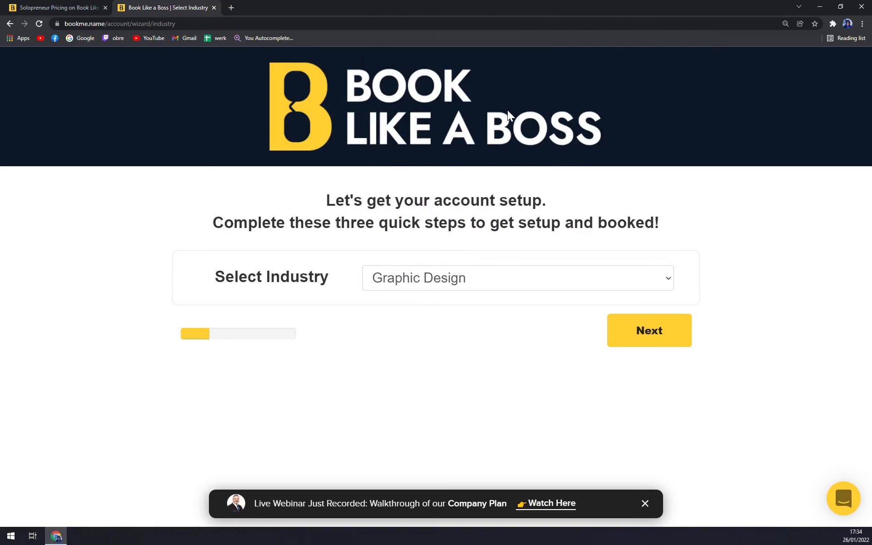
{"action": "left_click", "coordinate": [613, 330]}
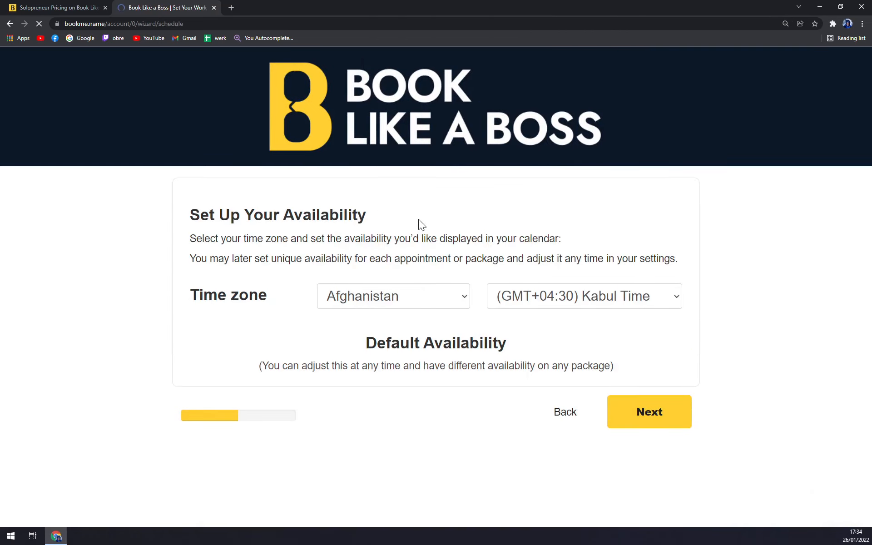
Set the time zone country to Slovakia for (GMT+01:00) Bratislava Time
{"action": "left_click", "coordinate": [352, 296]}
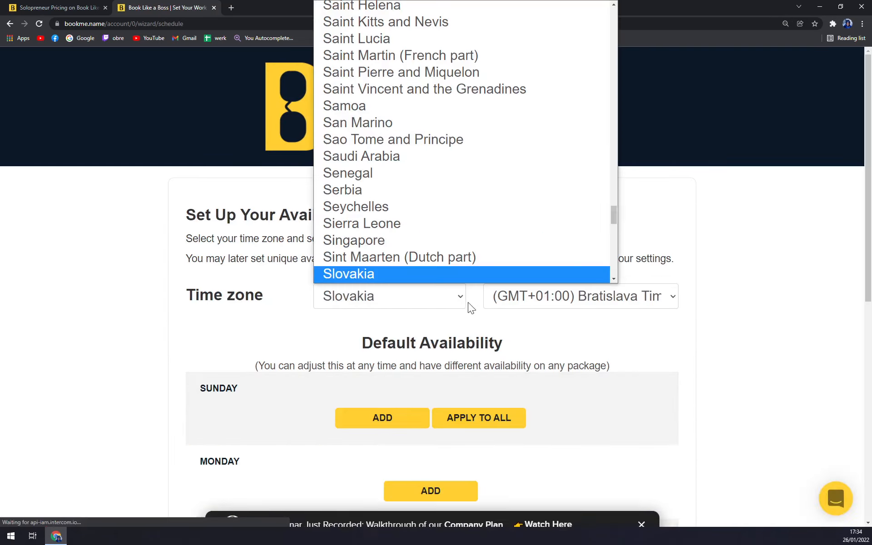
{"action": "scroll", "coordinate": [459, 227], "scroll_direction": "down", "scroll_amount": 1}
{"action": "left_click", "coordinate": [369, 274]}
{"action": "left_click", "coordinate": [357, 290]}
{"action": "scroll", "coordinate": [359, 273], "scroll_direction": "down", "scroll_amount": 1}
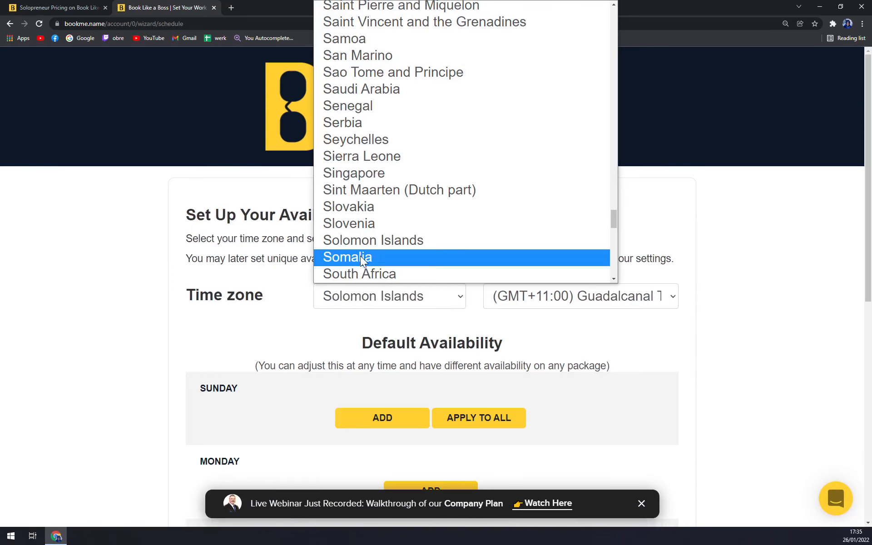
{"action": "left_click", "coordinate": [363, 206]}
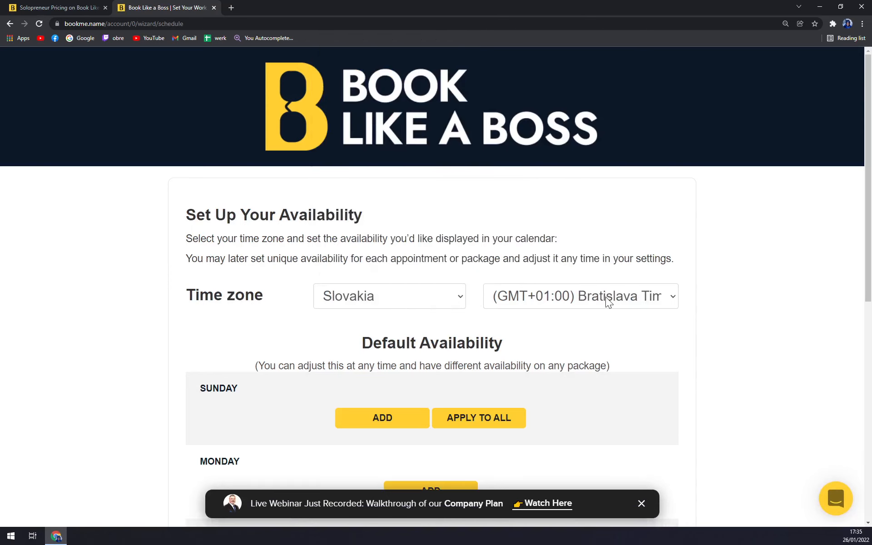
Add a default 09:00 am–05:00 pm availability slot for Monday
{"action": "scroll", "coordinate": [459, 332], "scroll_direction": "down", "scroll_amount": 3}
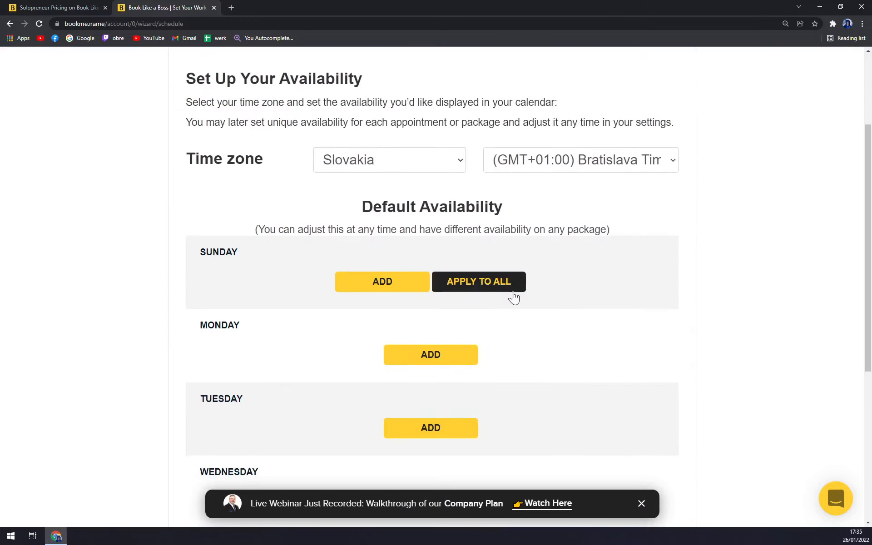
{"action": "scroll", "coordinate": [156, 255], "scroll_direction": "down", "scroll_amount": 3}
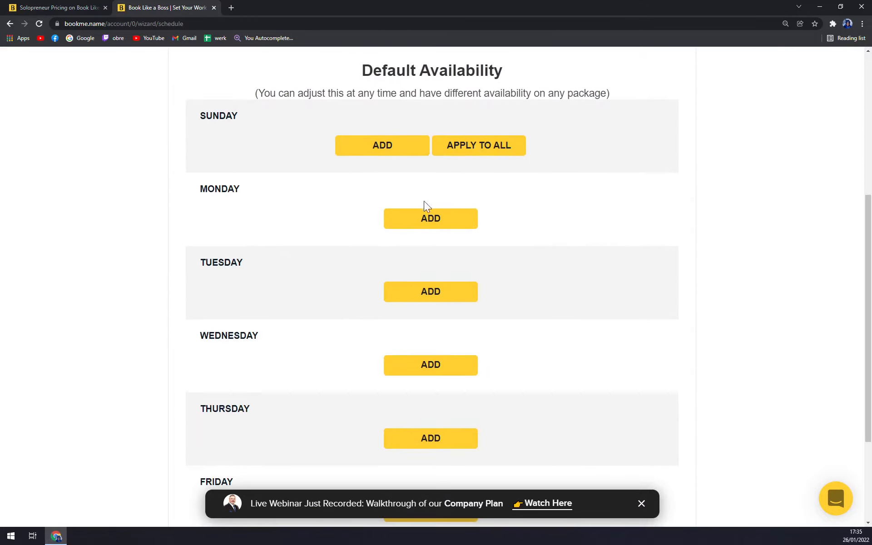
{"action": "left_click", "coordinate": [431, 219]}
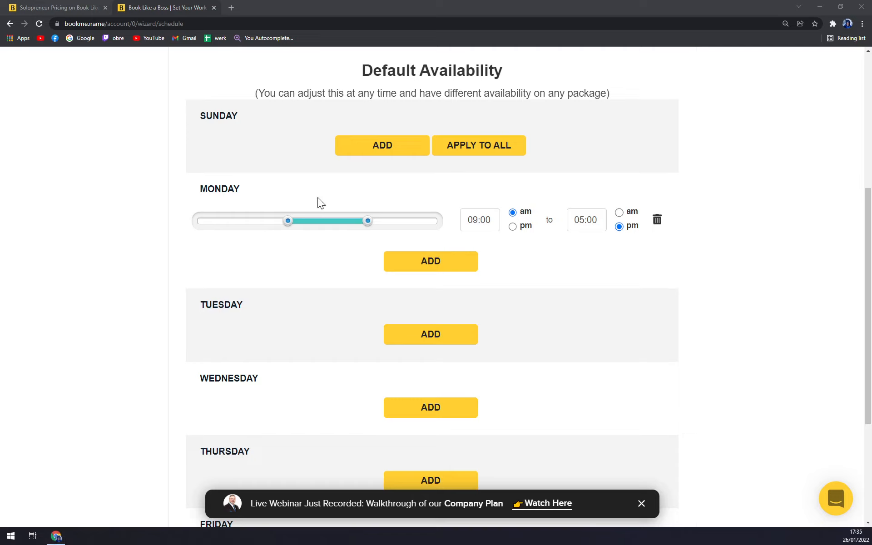
Change Monday's availability to 08:00 am–04:00 pm
{"action": "left_click_drag", "start_coordinate": [286, 220], "coordinate": [277, 221]}
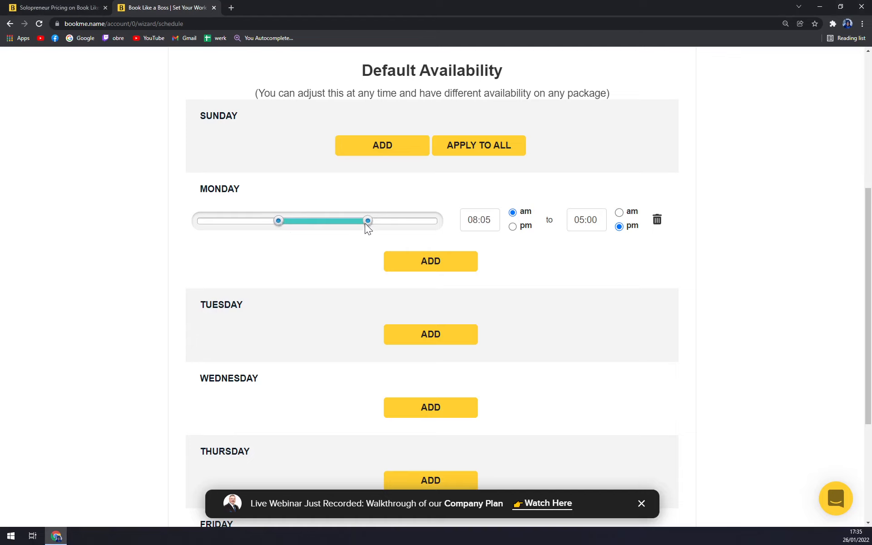
{"action": "left_click_drag", "start_coordinate": [365, 223], "coordinate": [359, 222]}
{"action": "scroll", "coordinate": [280, 220], "scroll_direction": "down", "scroll_amount": 1}
{"action": "scroll", "coordinate": [408, 201], "scroll_direction": "up", "scroll_amount": 1}
{"action": "left_click_drag", "start_coordinate": [358, 223], "coordinate": [356, 223]}
{"action": "double_click", "coordinate": [586, 220]}
{"action": "type", "text": "0400"}
{"action": "left_click", "coordinate": [492, 221]}
{"action": "key", "text": "BackSpace"}
{"action": "type", "text": "0"}
Add an extra Monday time period, then delete it again
{"action": "left_click", "coordinate": [464, 269]}
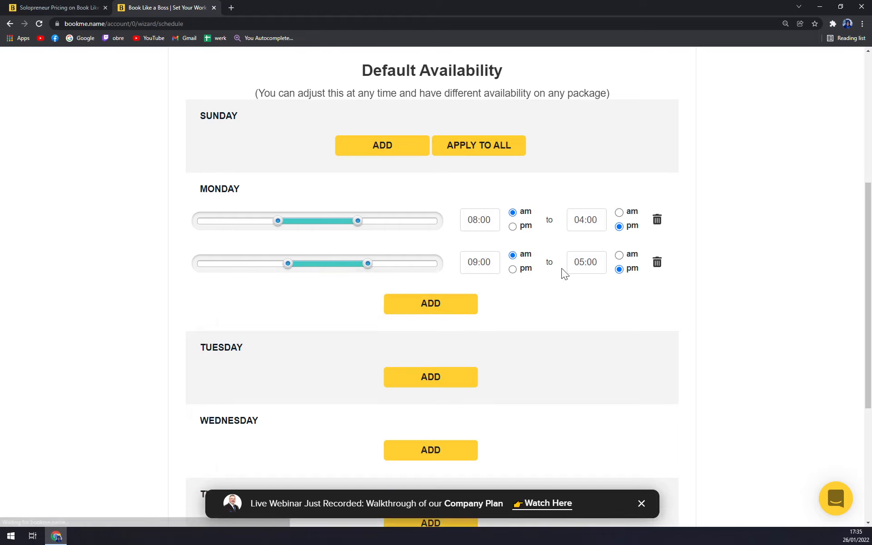
{"action": "left_click", "coordinate": [657, 263]}
{"action": "left_click", "coordinate": [479, 74]}
Add 09:00 am–05:00 pm slots for Tuesday through Friday, dismiss the webinar banner, and continue
{"action": "scroll", "coordinate": [437, 255], "scroll_direction": "down", "scroll_amount": 1}
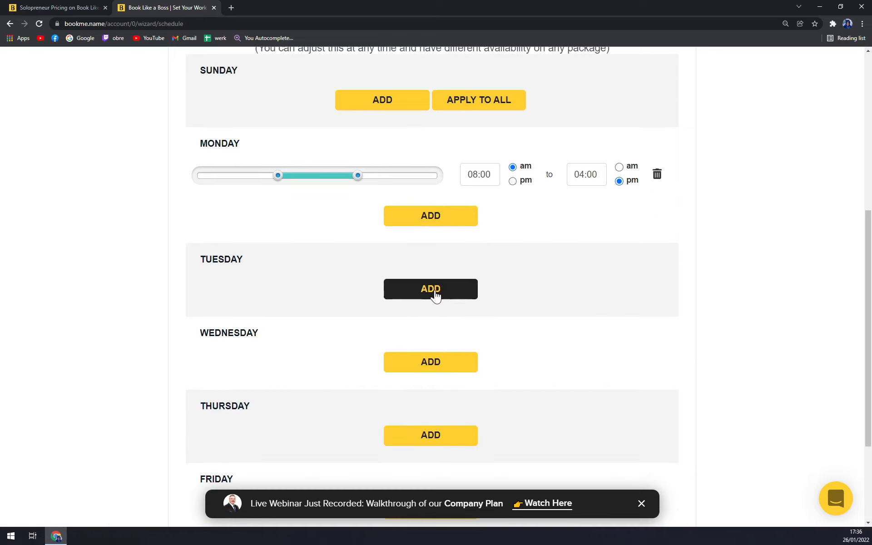
{"action": "left_click", "coordinate": [432, 290]}
{"action": "scroll", "coordinate": [518, 288], "scroll_direction": "down", "scroll_amount": 2}
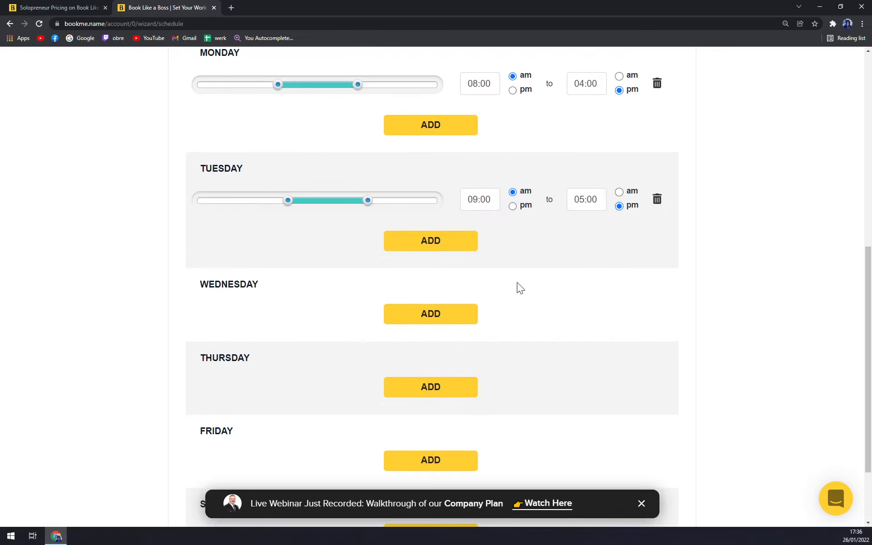
{"action": "scroll", "coordinate": [477, 254], "scroll_direction": "down", "scroll_amount": 1}
{"action": "scroll", "coordinate": [480, 257], "scroll_direction": "down", "scroll_amount": 1}
{"action": "left_click", "coordinate": [448, 227]}
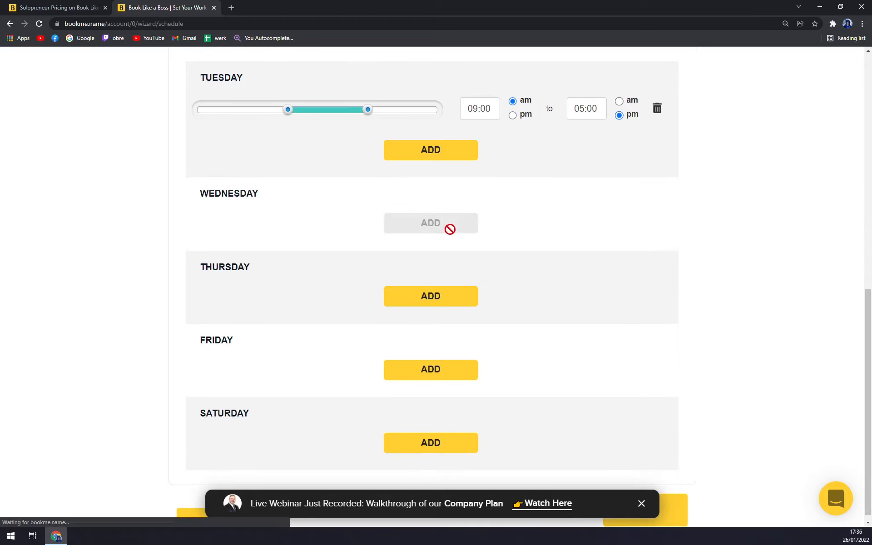
{"action": "left_click", "coordinate": [453, 338]}
{"action": "scroll", "coordinate": [500, 337], "scroll_direction": "down", "scroll_amount": 2}
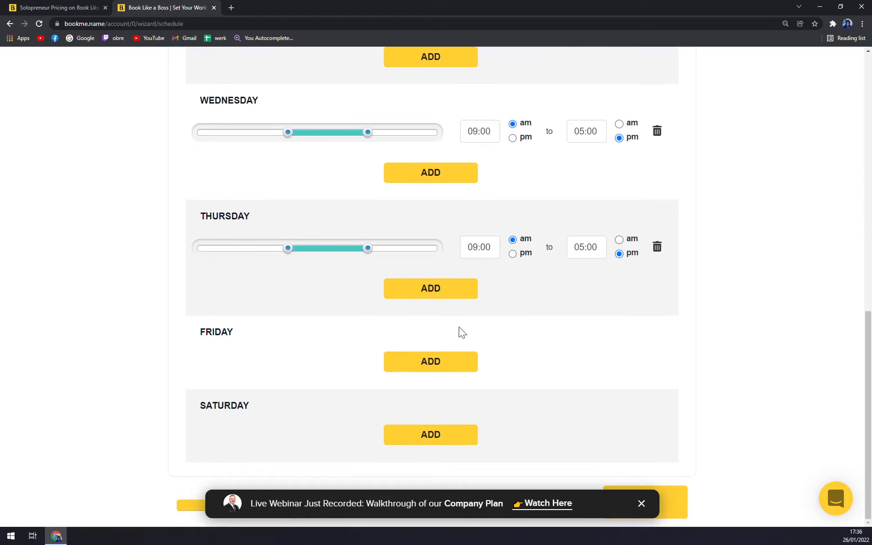
{"action": "left_click", "coordinate": [455, 361]}
{"action": "scroll", "coordinate": [556, 297], "scroll_direction": "down", "scroll_amount": 1}
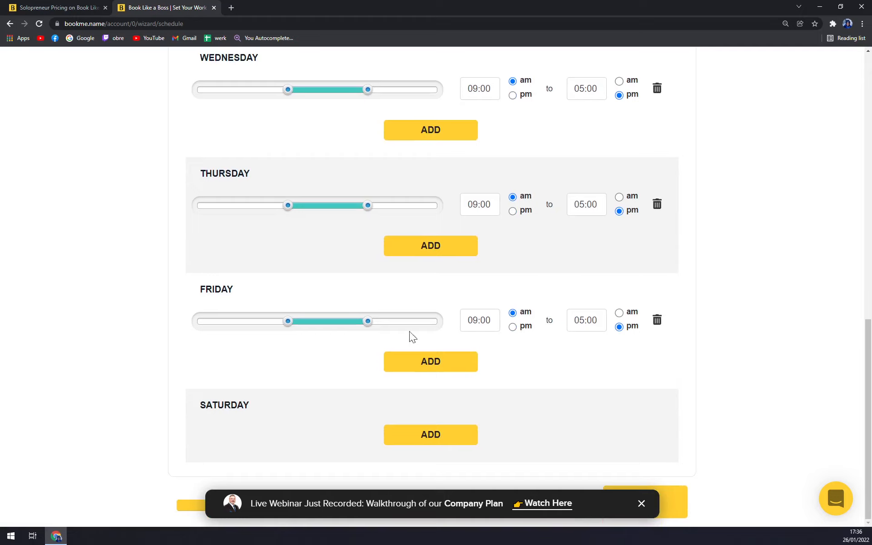
{"action": "left_click", "coordinate": [640, 504]}
{"action": "left_click", "coordinate": [654, 491]}
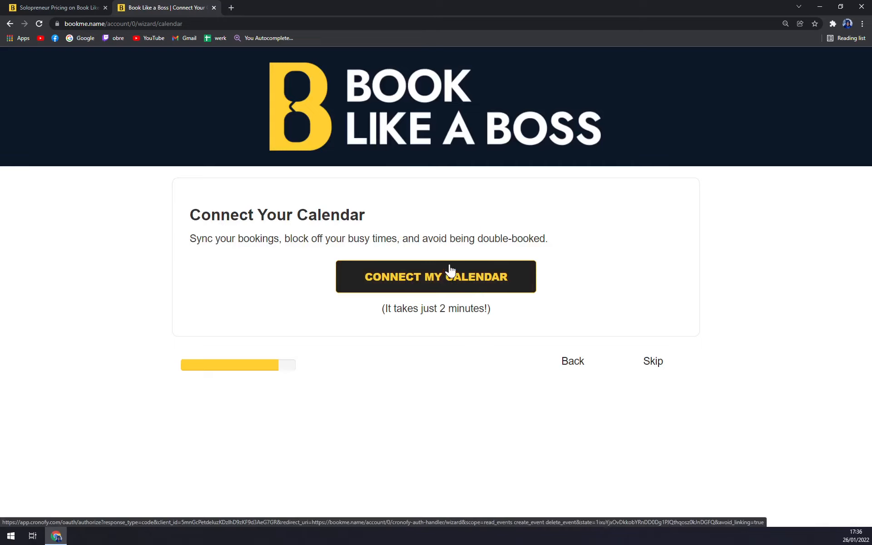
Skip calendar connection, copy the 30 Minute Meeting link, and open a new browser tab
{"action": "left_click", "coordinate": [663, 373]}
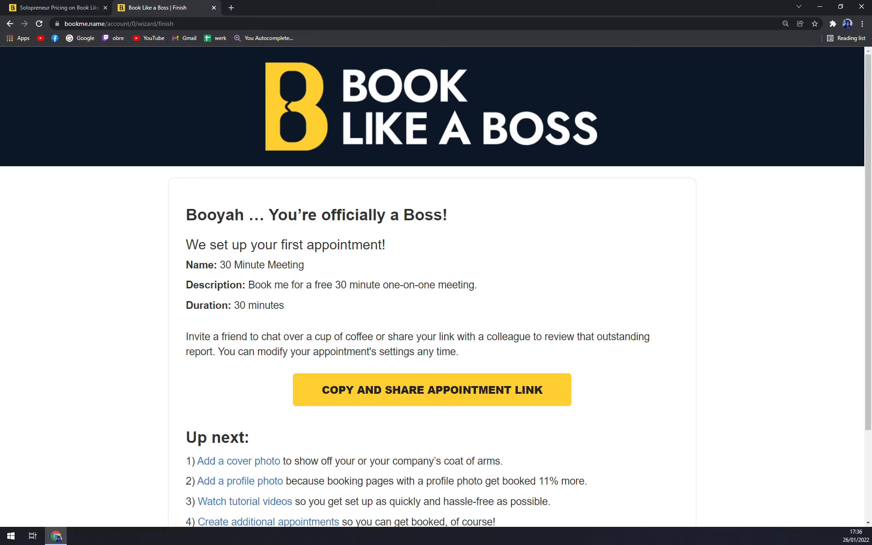
{"action": "scroll", "coordinate": [436, 286], "scroll_direction": "down", "scroll_amount": 2}
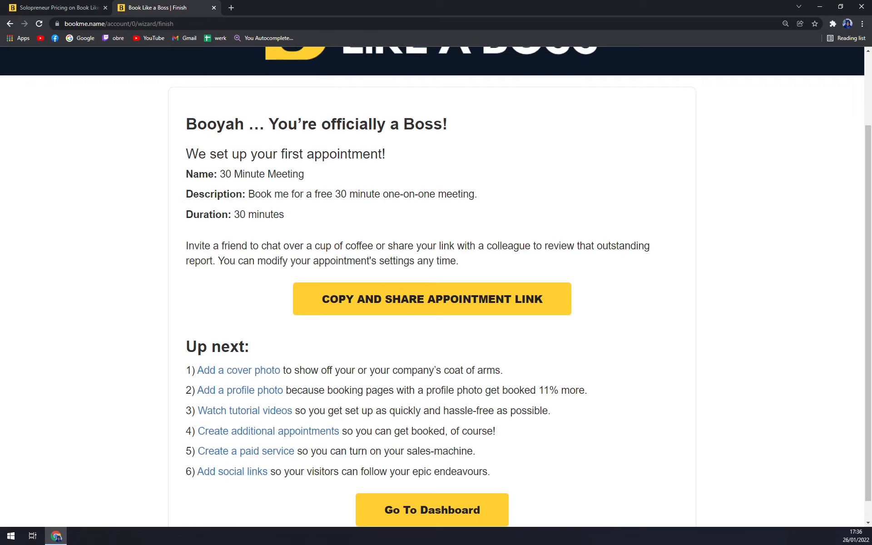
{"action": "scroll", "coordinate": [296, 225], "scroll_direction": "down", "scroll_amount": 1}
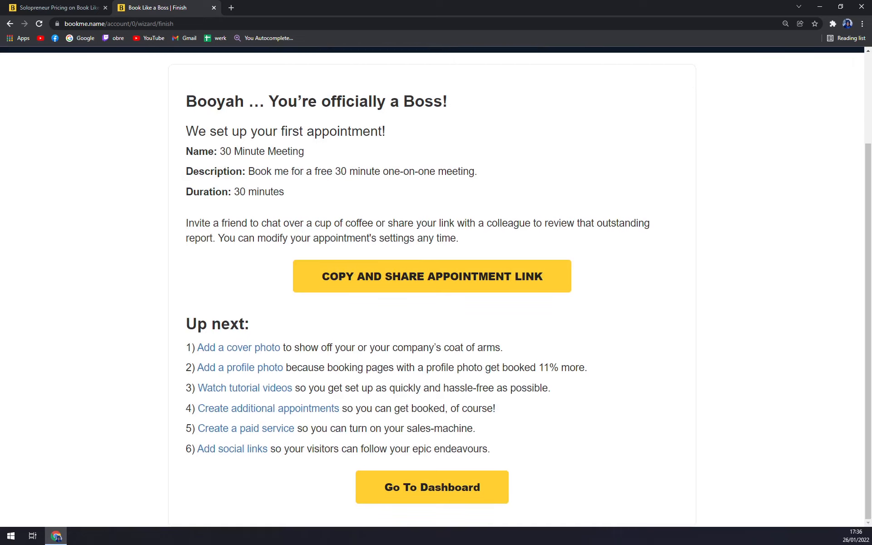
{"action": "left_click", "coordinate": [413, 289]}
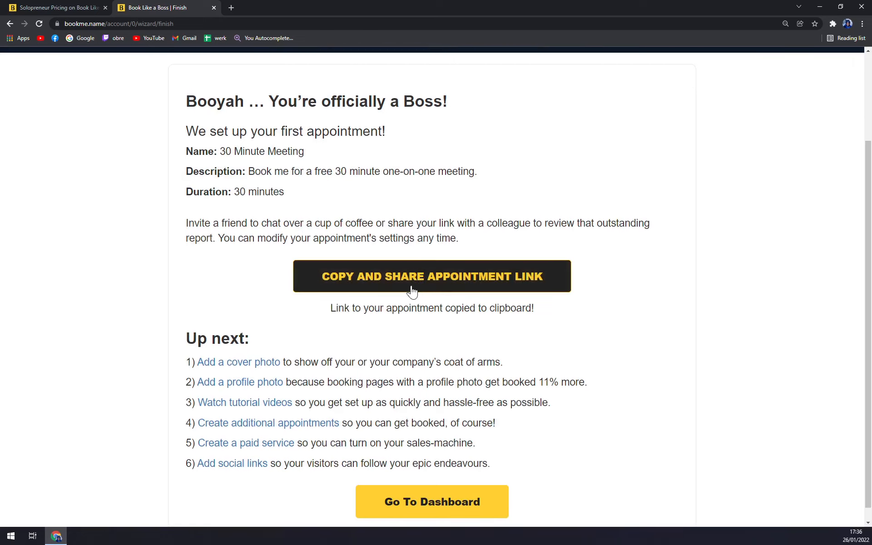
{"action": "left_click", "coordinate": [231, 8]}
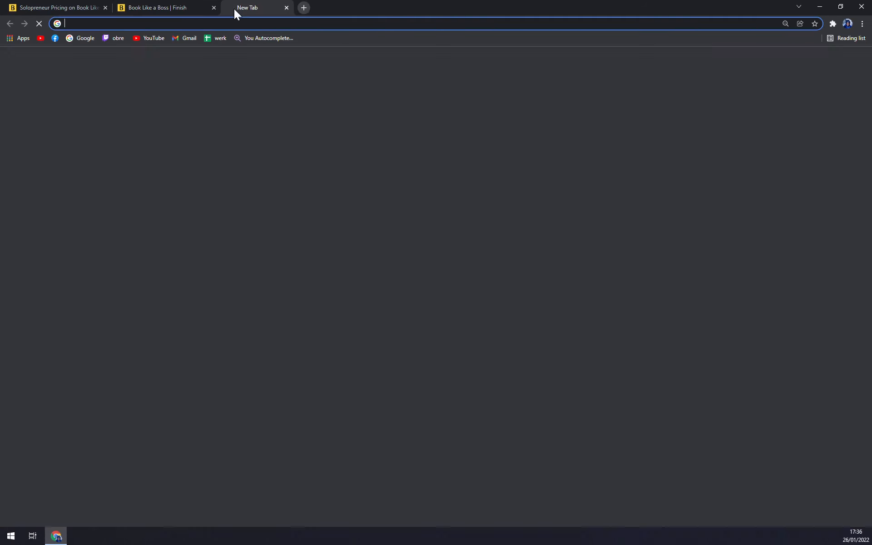
{"action": "key", "text": "ctrl+v"}
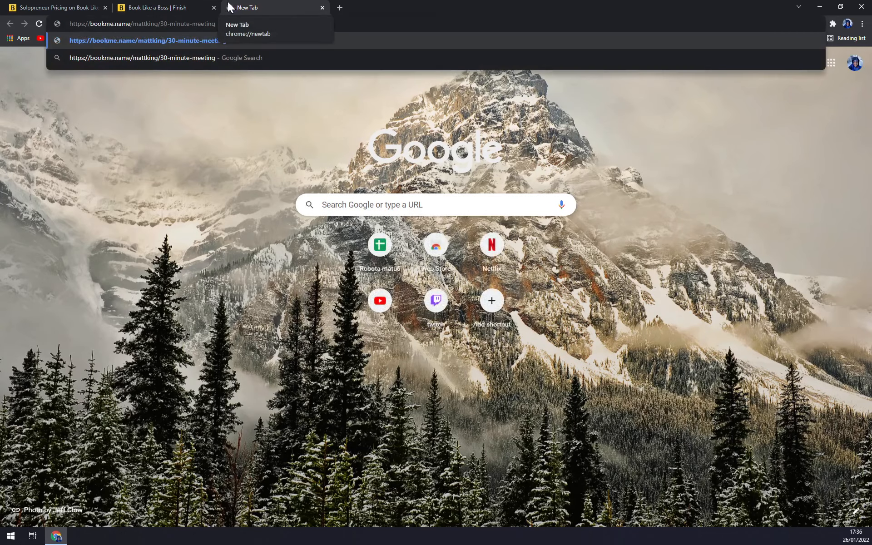
{"action": "key", "text": "Return"}
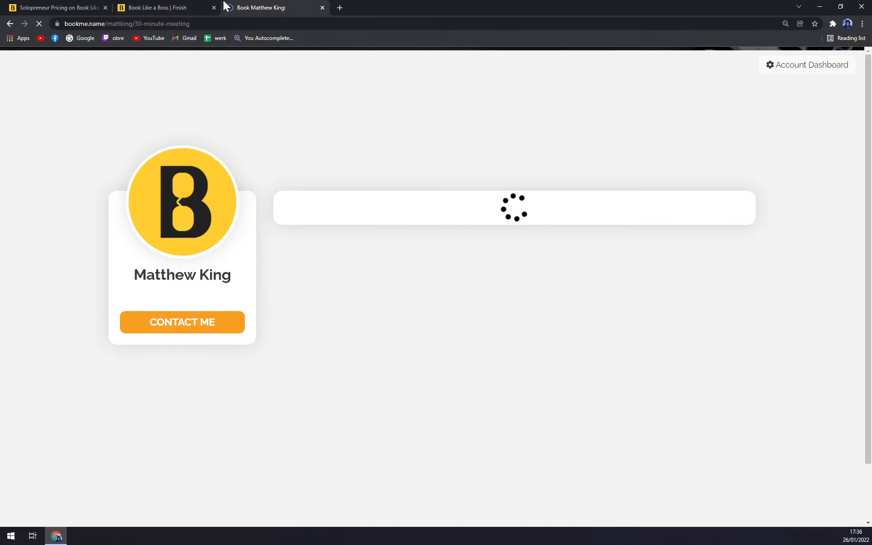
{"action": "scroll", "coordinate": [631, 274], "scroll_direction": "down", "scroll_amount": 3}
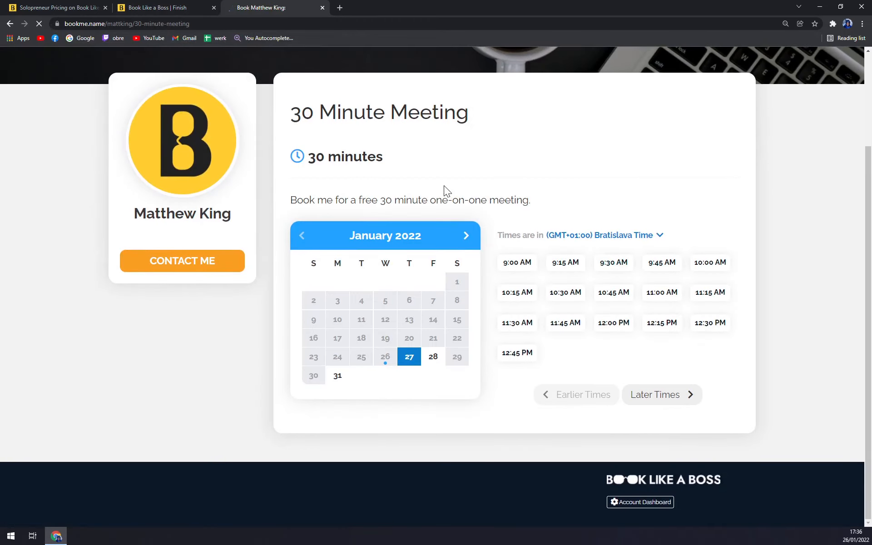
{"action": "scroll", "coordinate": [394, 182], "scroll_direction": "up", "scroll_amount": 3}
{"action": "scroll", "coordinate": [135, 128], "scroll_direction": "down", "scroll_amount": 5}
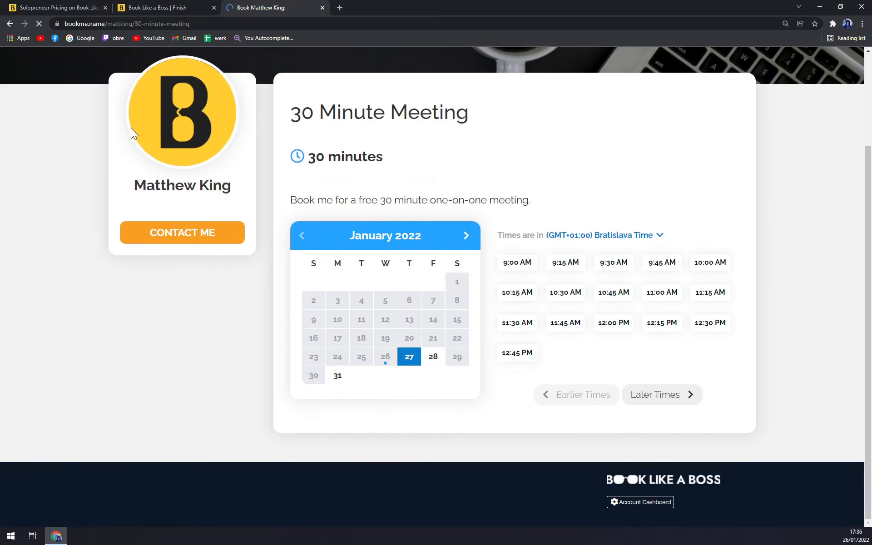
{"action": "scroll", "coordinate": [131, 127], "scroll_direction": "up", "scroll_amount": 5}
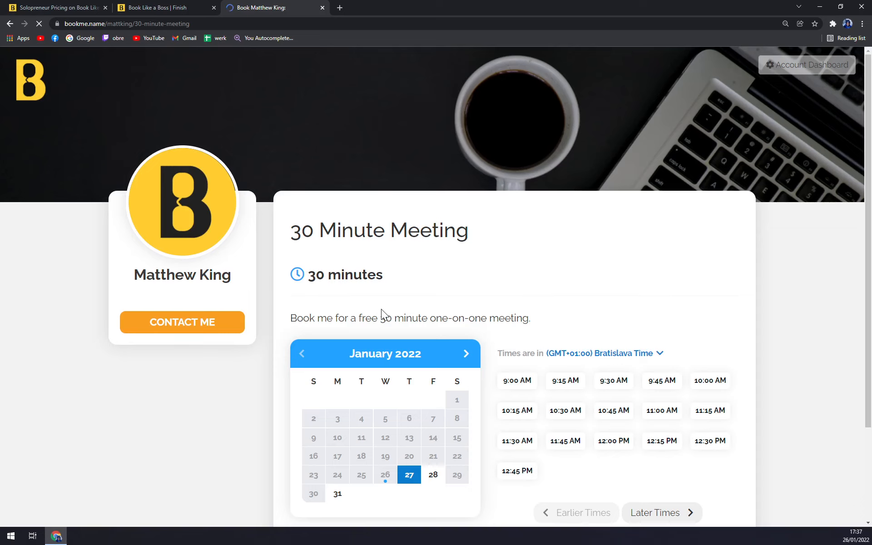
{"action": "scroll", "coordinate": [381, 309], "scroll_direction": "down", "scroll_amount": 3}
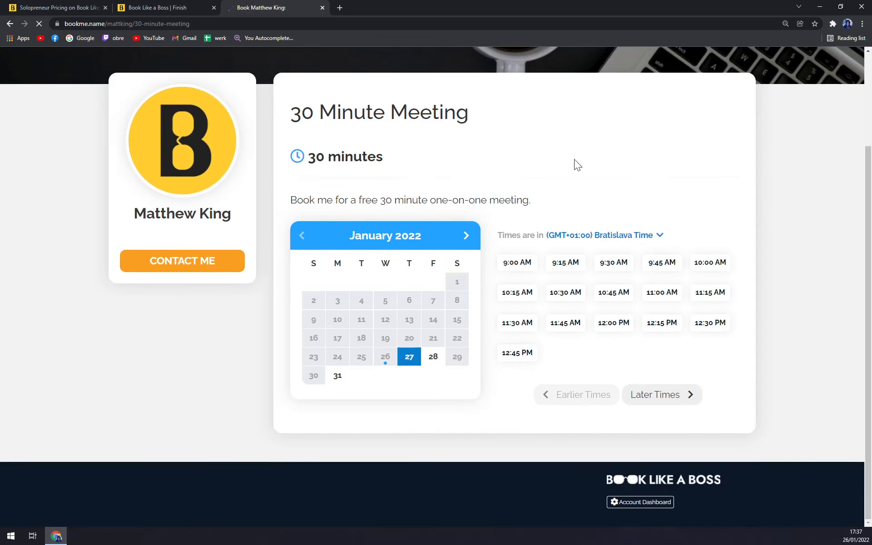
Book the January 27 9:00 AM slot with the client's full name and e-mail, then confirm
{"action": "left_click", "coordinate": [529, 268]}
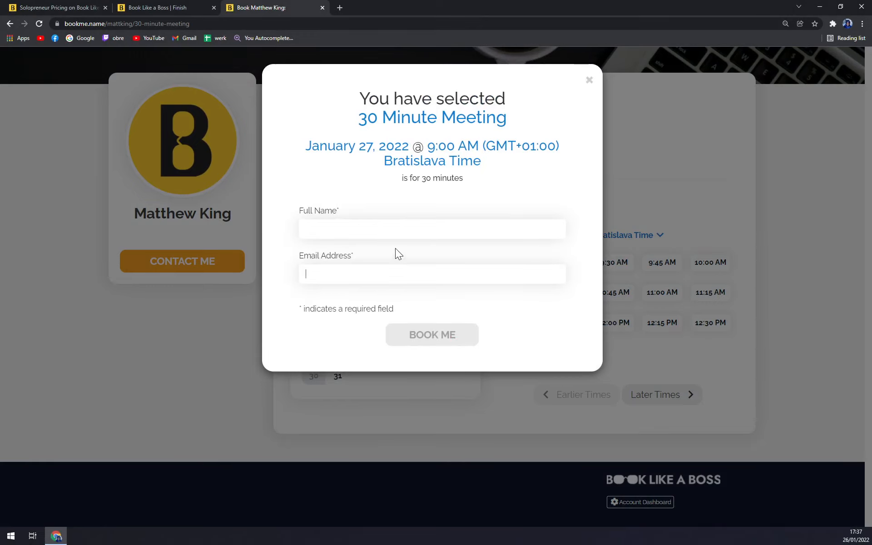
{"action": "type", "text": "j"}
{"action": "key", "text": "BackSpace"}
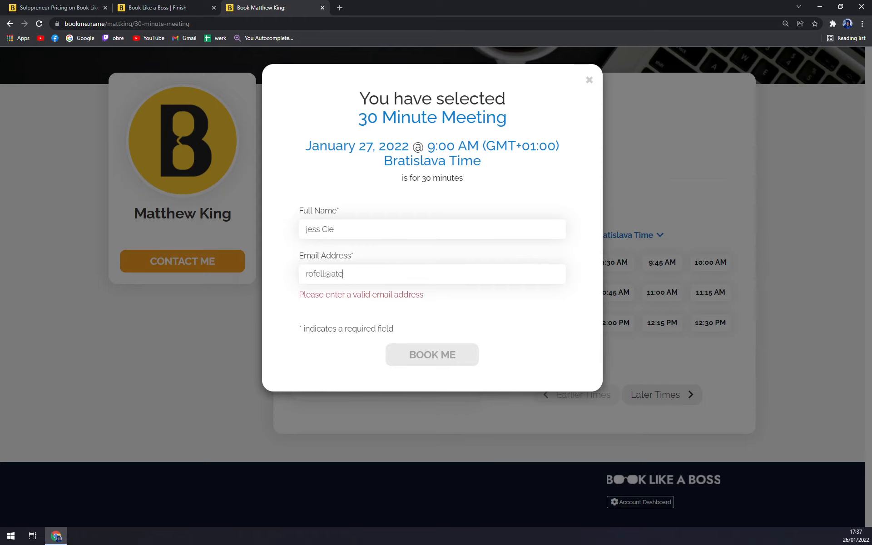
{"action": "left_click", "coordinate": [455, 334]}
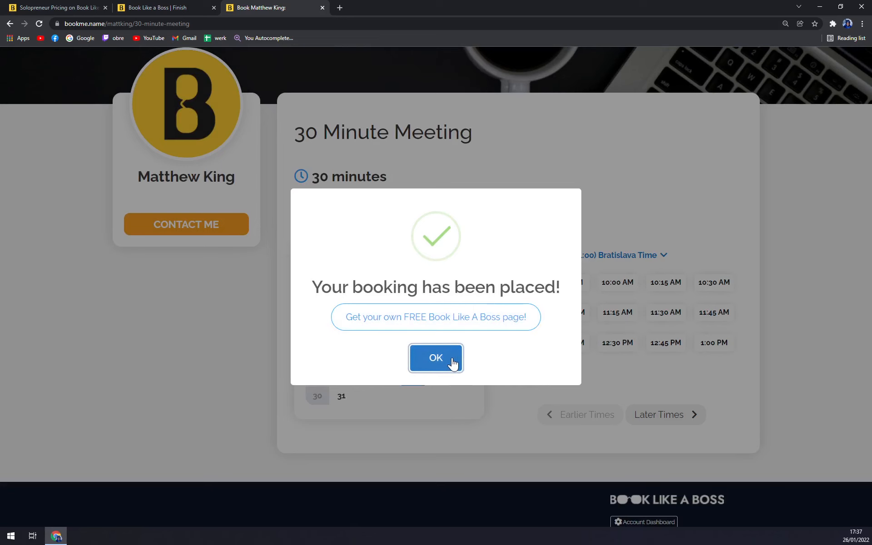
{"action": "left_click", "coordinate": [447, 361]}
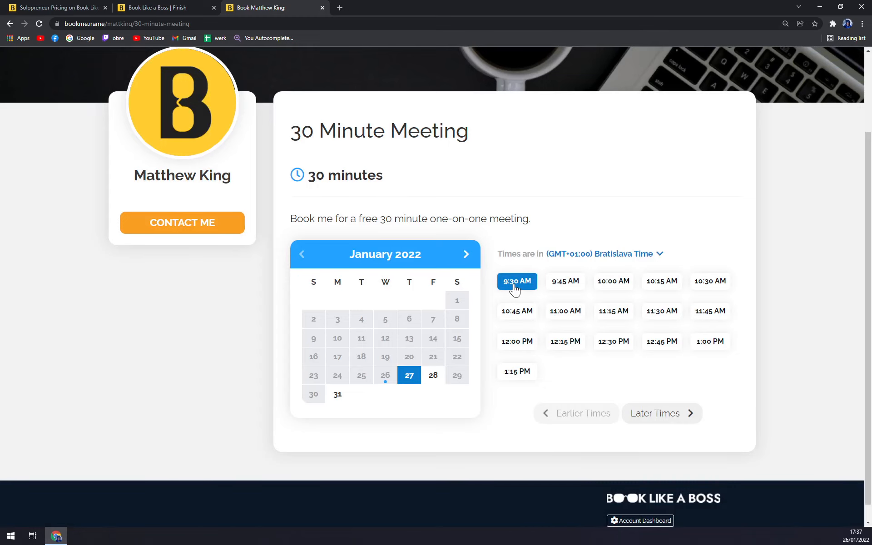
Go from the finish page to the dashboard and close the demo banner and support chat
{"action": "left_click", "coordinate": [157, 7]}
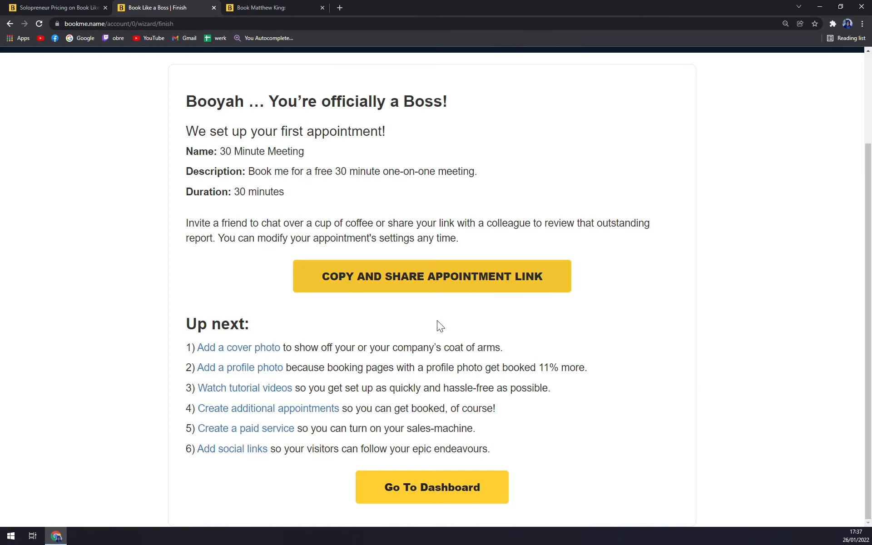
{"action": "left_click", "coordinate": [447, 488]}
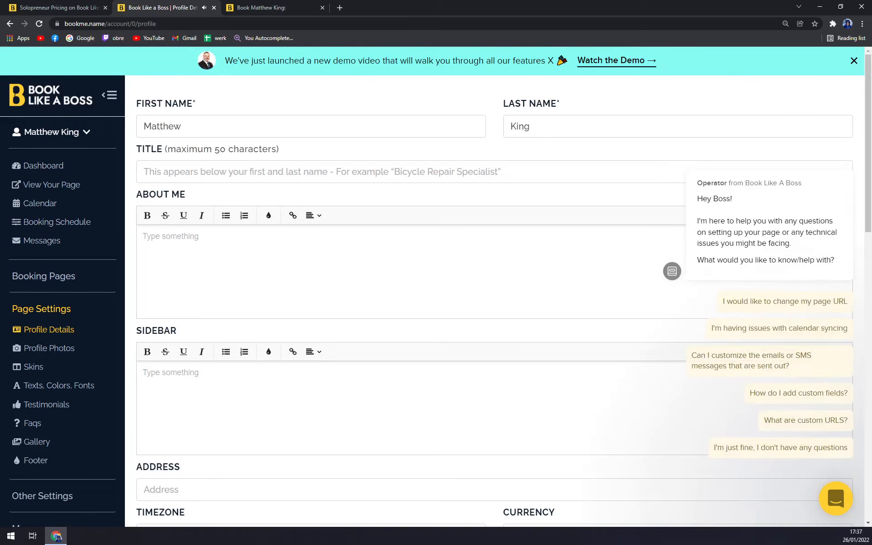
{"action": "left_click", "coordinate": [853, 61]}
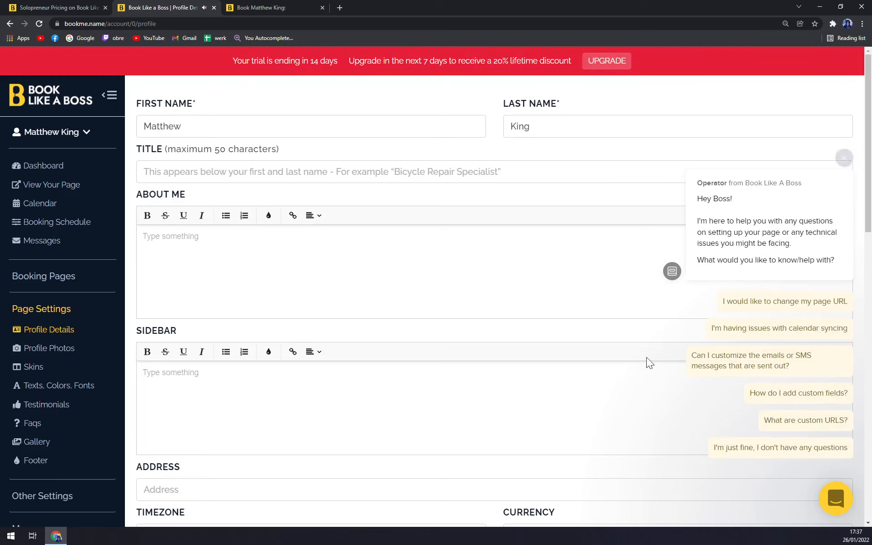
{"action": "left_click", "coordinate": [844, 157]}
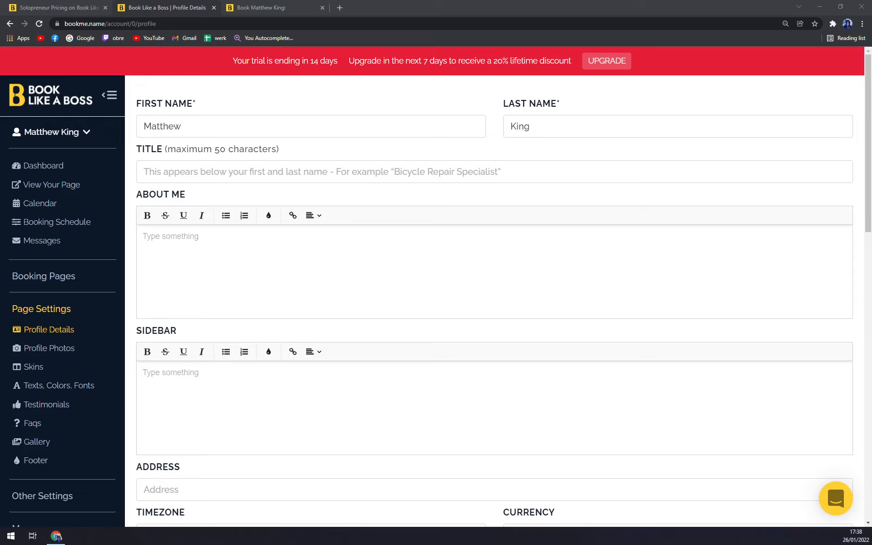
{"action": "left_click", "coordinate": [268, 104]}
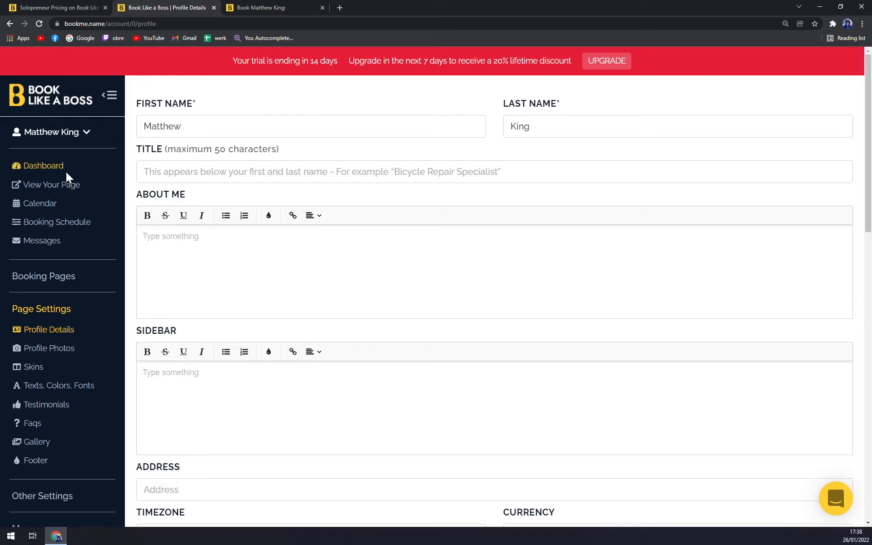
Preview the public booking page in a new tab, close it, and open Calendar
{"action": "scroll", "coordinate": [464, 384], "scroll_direction": "down", "scroll_amount": 6}
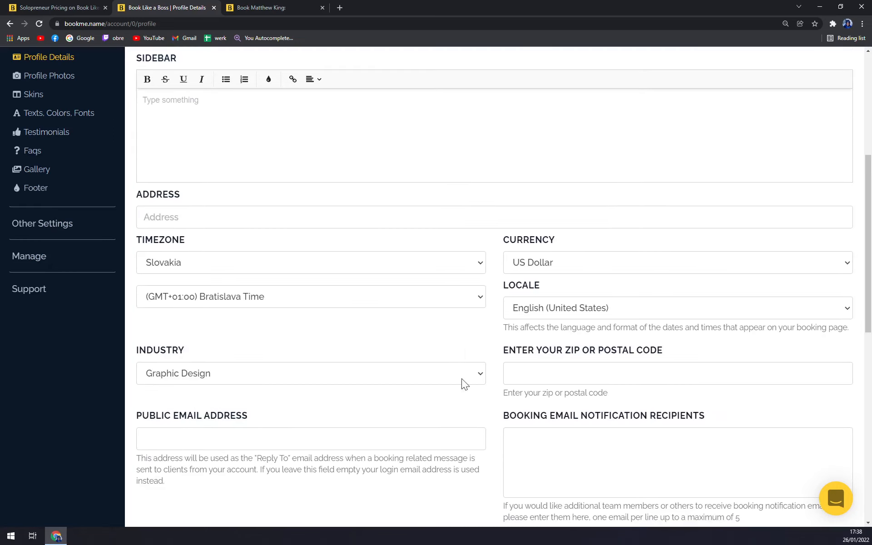
{"action": "scroll", "coordinate": [352, 344], "scroll_direction": "up", "scroll_amount": 6}
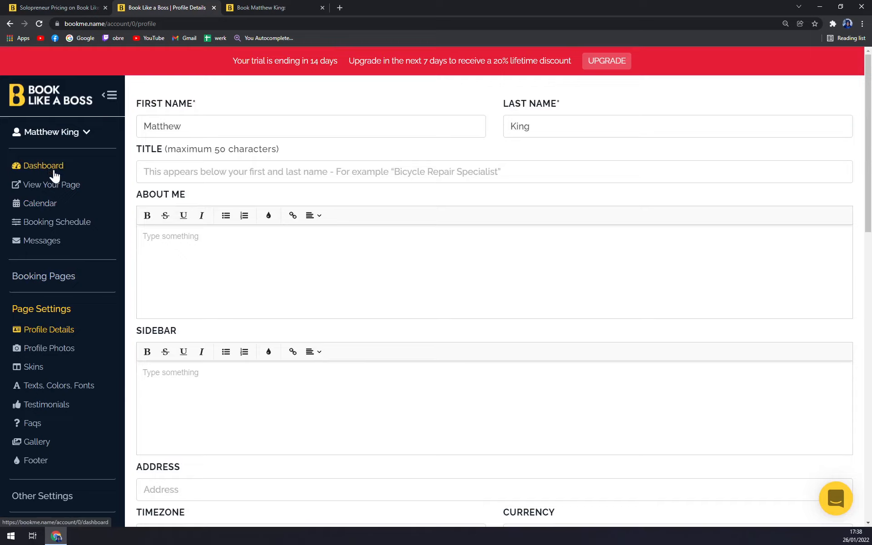
{"action": "left_click", "coordinate": [65, 191]}
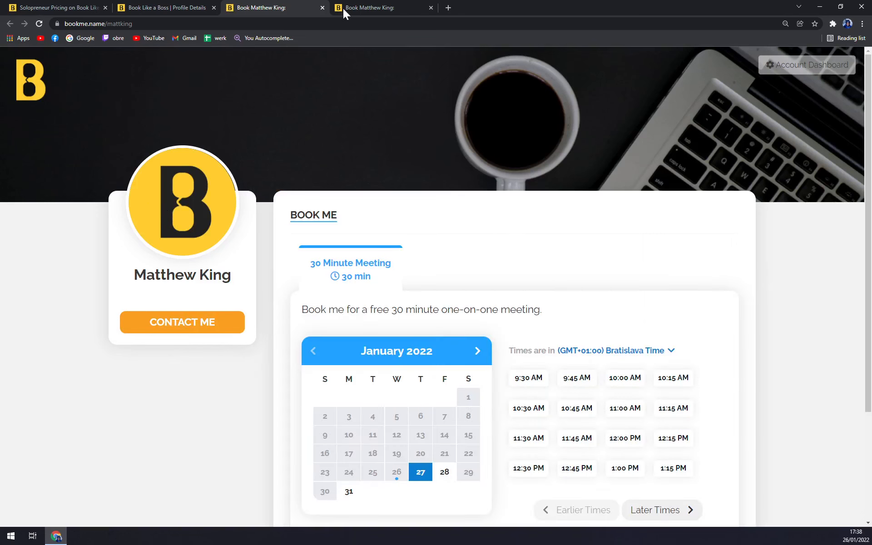
{"action": "left_click", "coordinate": [322, 7]}
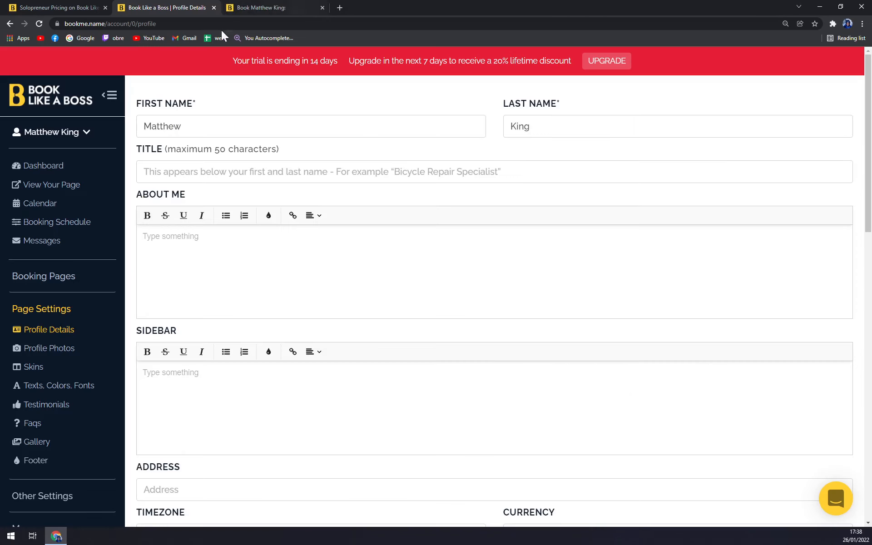
{"action": "left_click", "coordinate": [40, 209]}
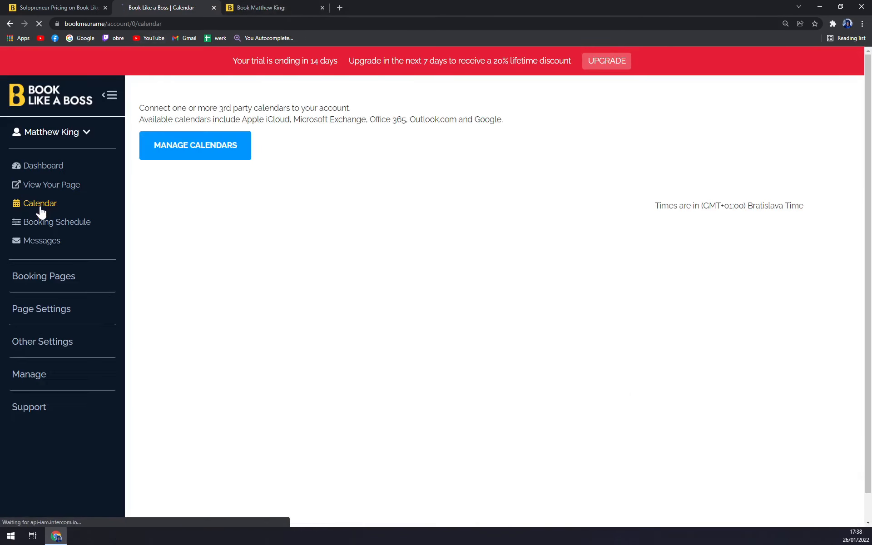
Check Manage Calendars shows none connected, view the January 27 9a booking, then open Booking Schedule
{"action": "left_click", "coordinate": [200, 154]}
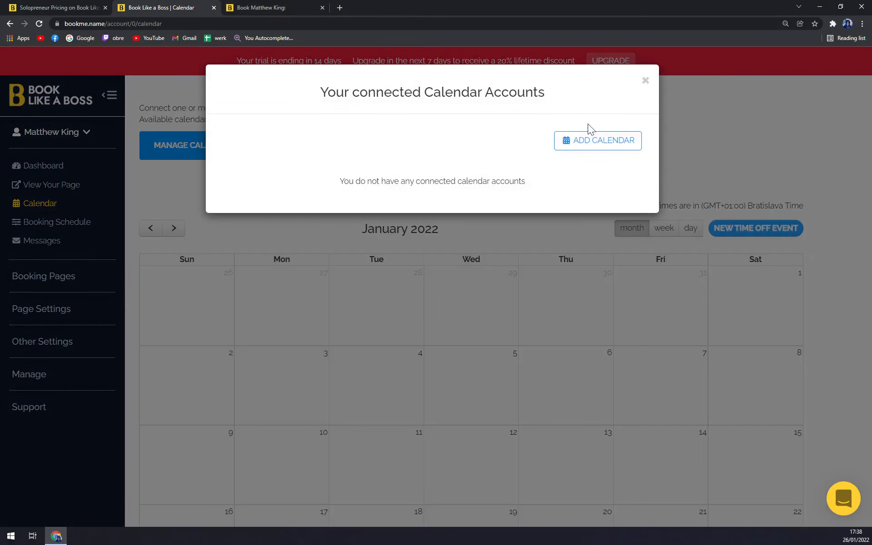
{"action": "left_click", "coordinate": [644, 81]}
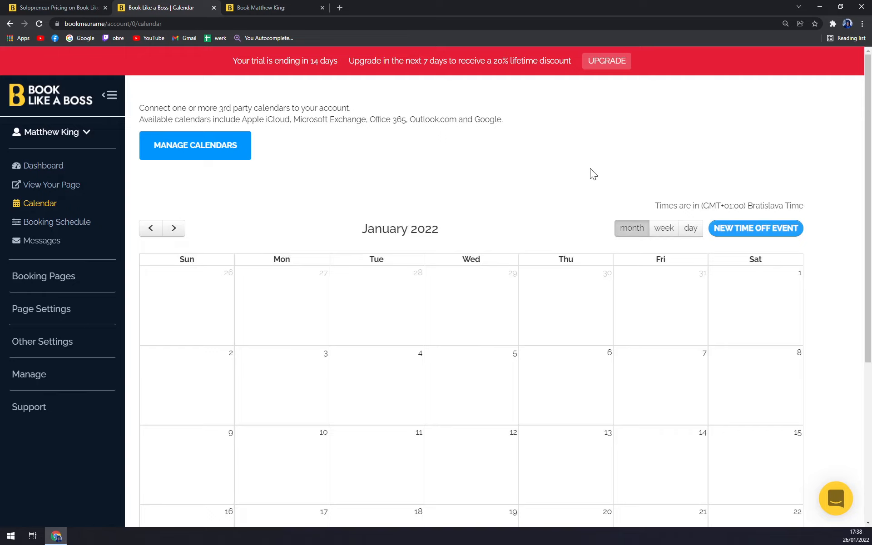
{"action": "scroll", "coordinate": [592, 176], "scroll_direction": "down", "scroll_amount": 2}
{"action": "scroll", "coordinate": [641, 168], "scroll_direction": "up", "scroll_amount": 2}
{"action": "scroll", "coordinate": [485, 318], "scroll_direction": "down", "scroll_amount": 5}
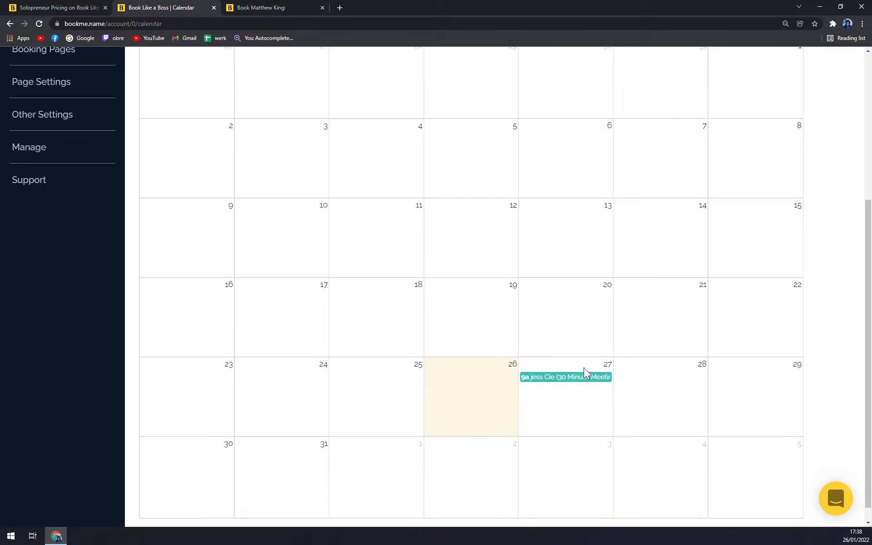
{"action": "scroll", "coordinate": [584, 373], "scroll_direction": "up", "scroll_amount": 5}
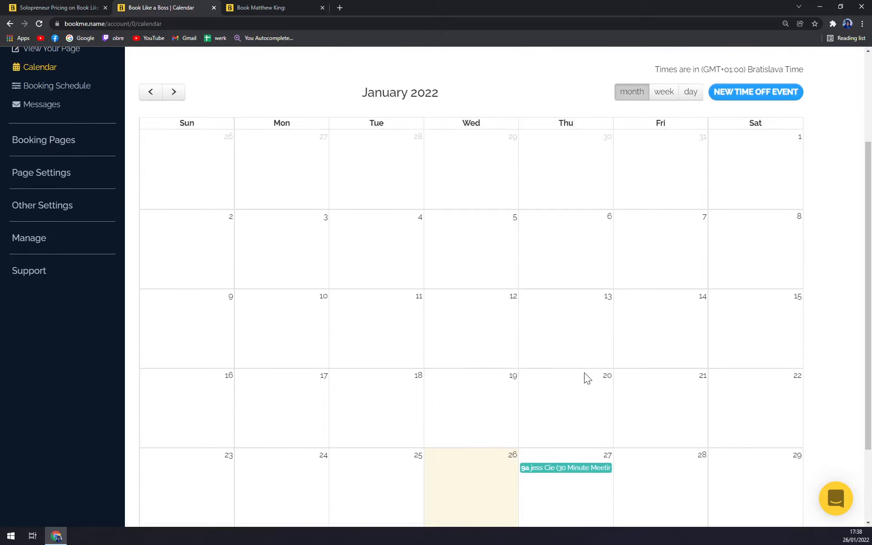
{"action": "scroll", "coordinate": [522, 209], "scroll_direction": "down", "scroll_amount": 5}
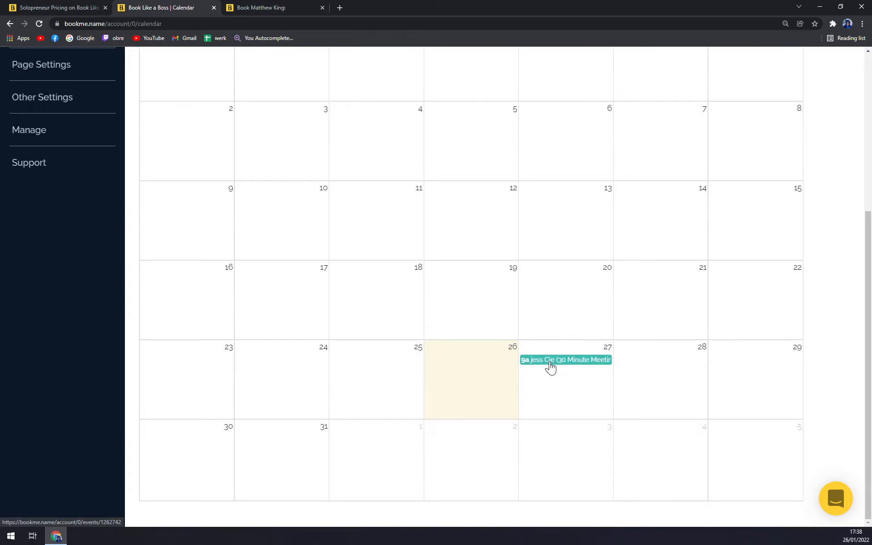
{"action": "scroll", "coordinate": [571, 372], "scroll_direction": "up", "scroll_amount": 5}
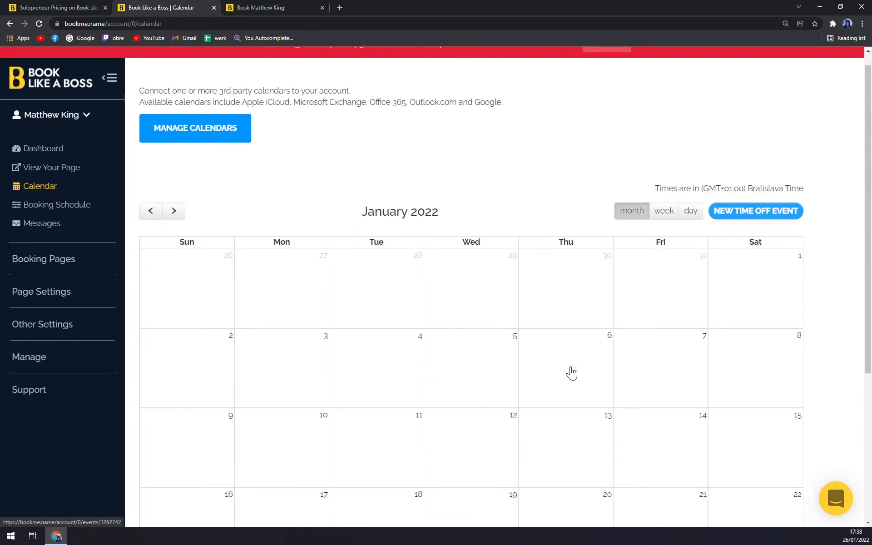
{"action": "left_click", "coordinate": [75, 231]}
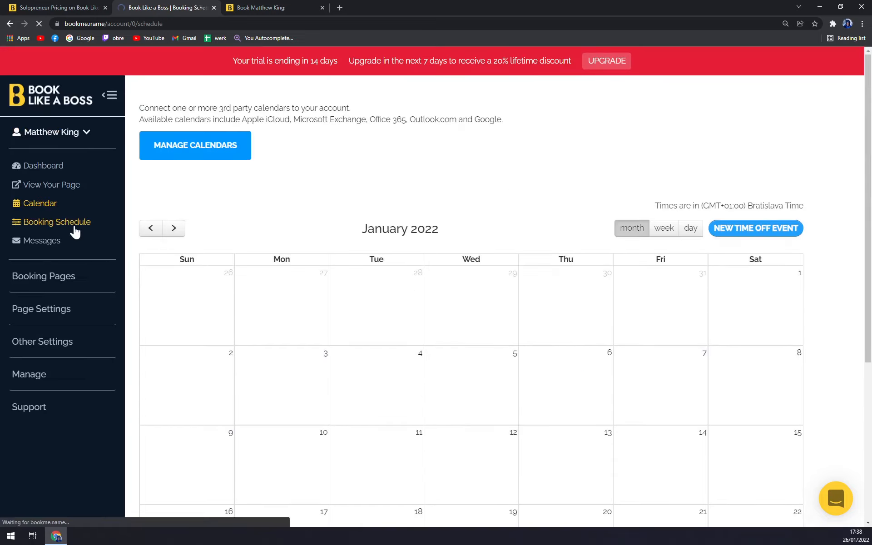
Scroll through each day's hours in the Booking Schedule, then open the Messages page
{"action": "scroll", "coordinate": [432, 252], "scroll_direction": "down", "scroll_amount": 10}
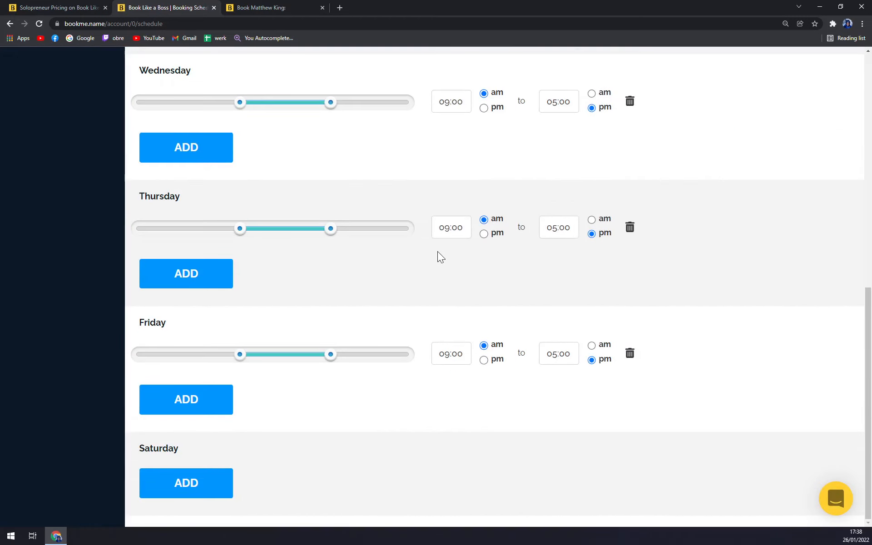
{"action": "scroll", "coordinate": [437, 252], "scroll_direction": "up", "scroll_amount": 10}
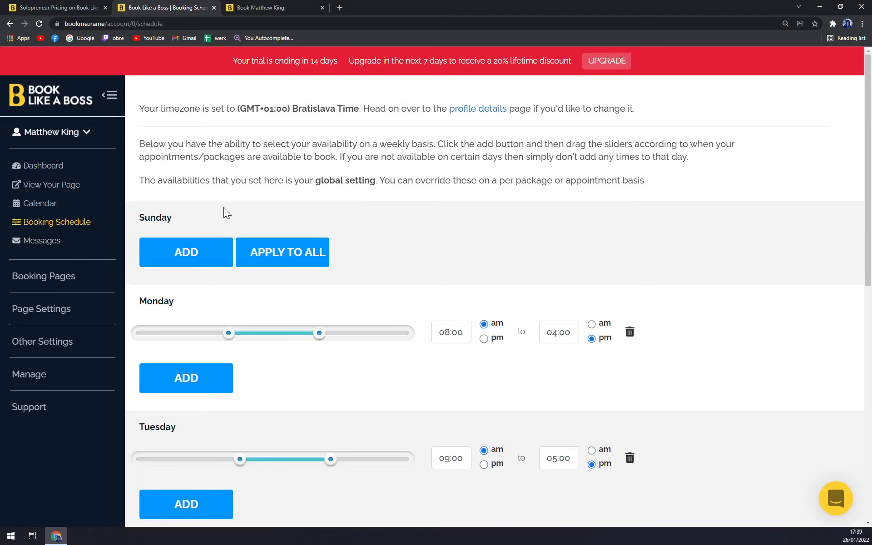
{"action": "left_click", "coordinate": [48, 242]}
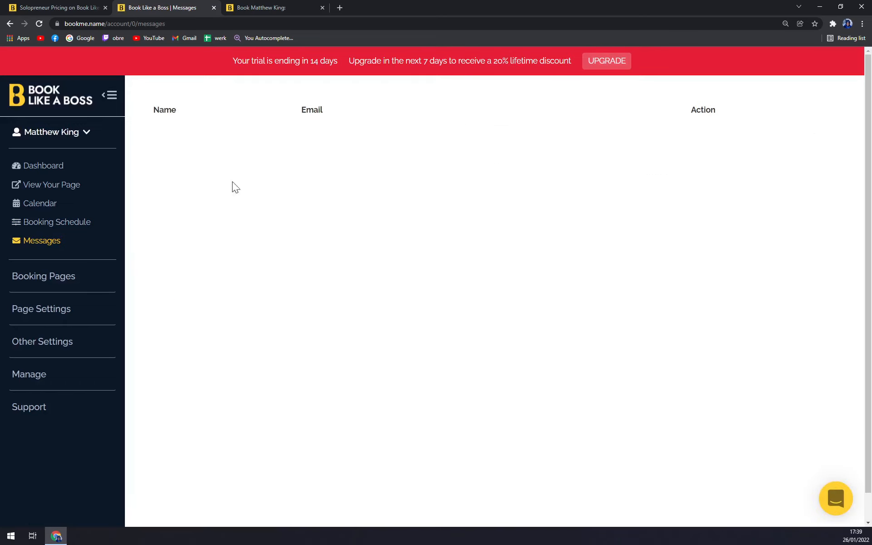
Go to the Appointments list under Booking Pages and start a blank new appointment
{"action": "left_click", "coordinate": [69, 284]}
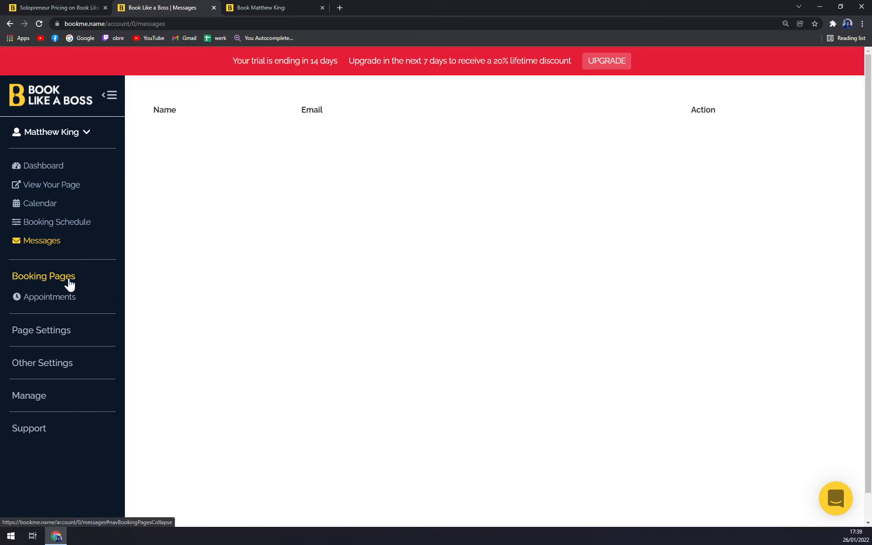
{"action": "left_click", "coordinate": [59, 301]}
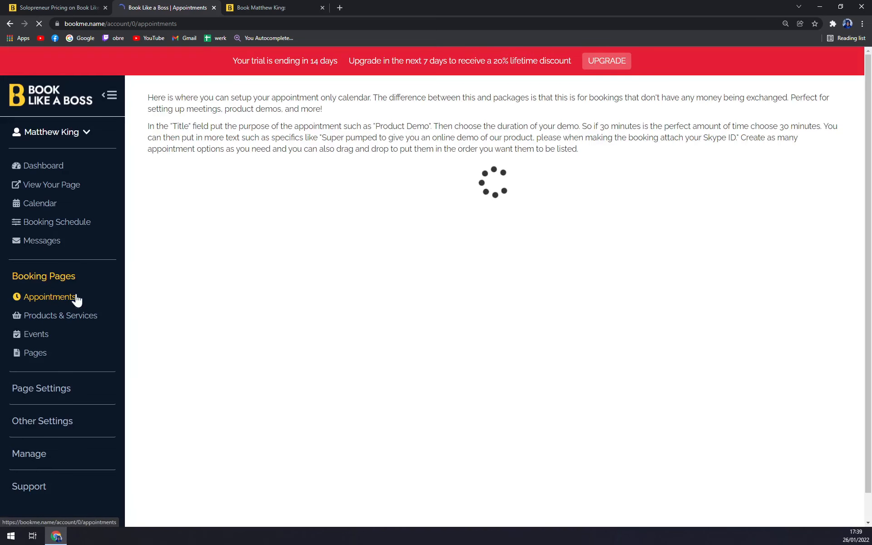
{"action": "mouse_move", "coordinate": [270, 238]}
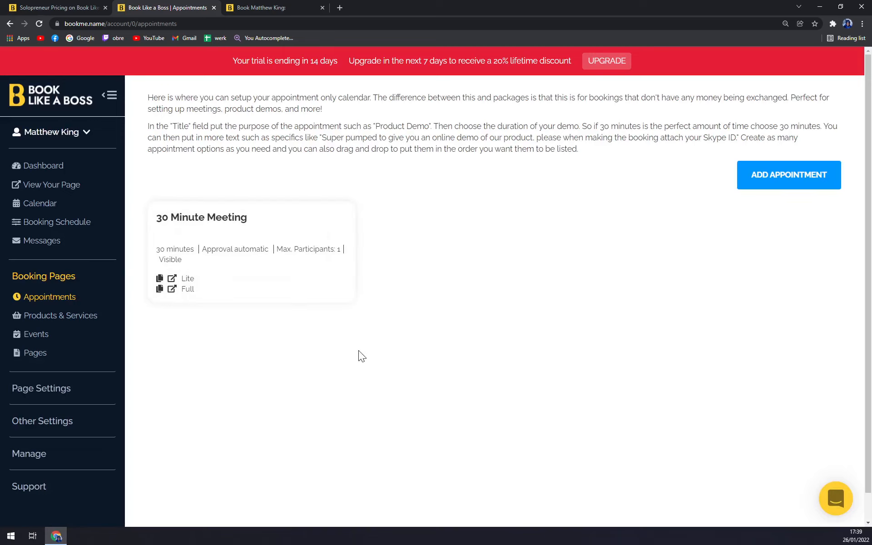
{"action": "left_click", "coordinate": [790, 187]}
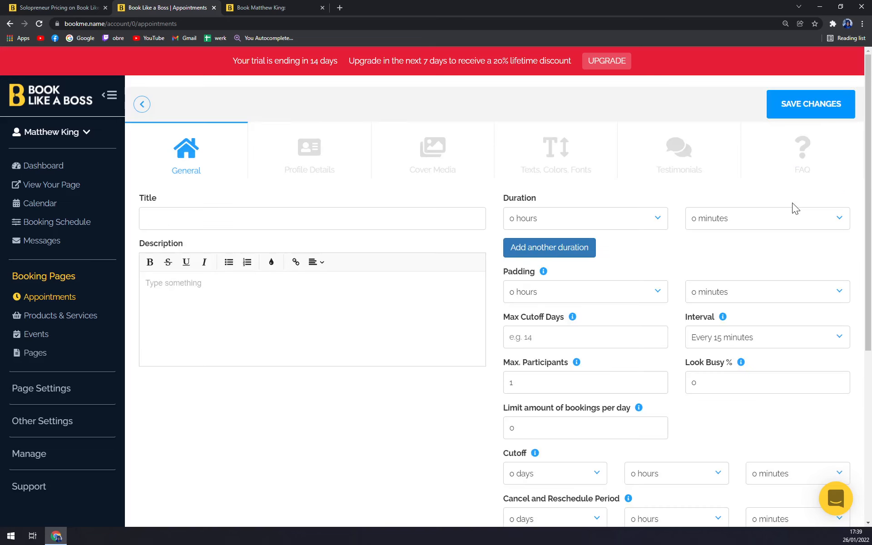
Title the appointment 'Tutorial about Tutorials' with a 1 hour duration and 1 hour padding
{"action": "left_click", "coordinate": [195, 220]}
{"action": "type", "text": "Tutor"}
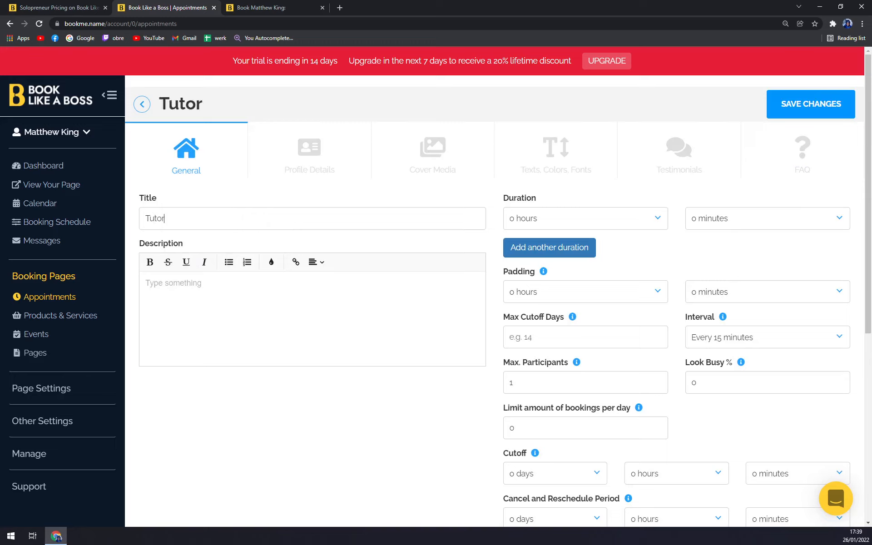
{"action": "type", "text": "ial about"}
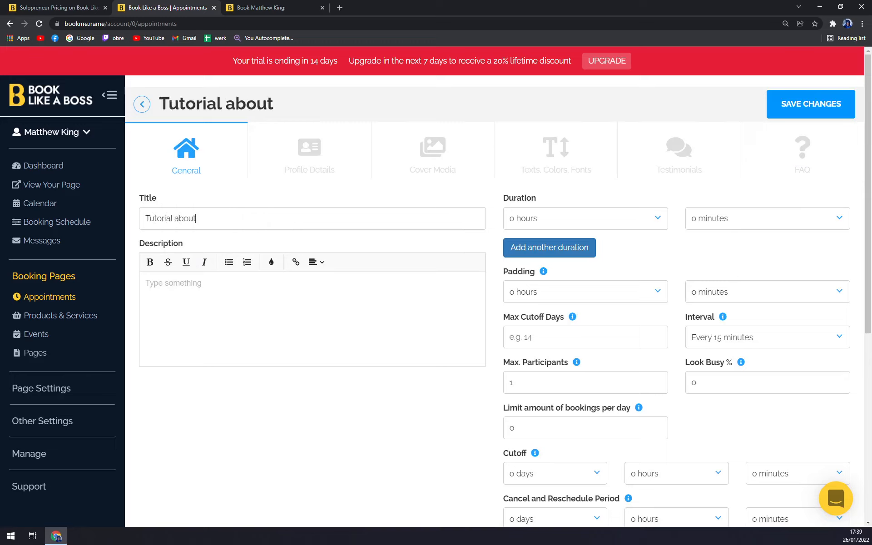
{"action": "type", "text": " Tutorials"}
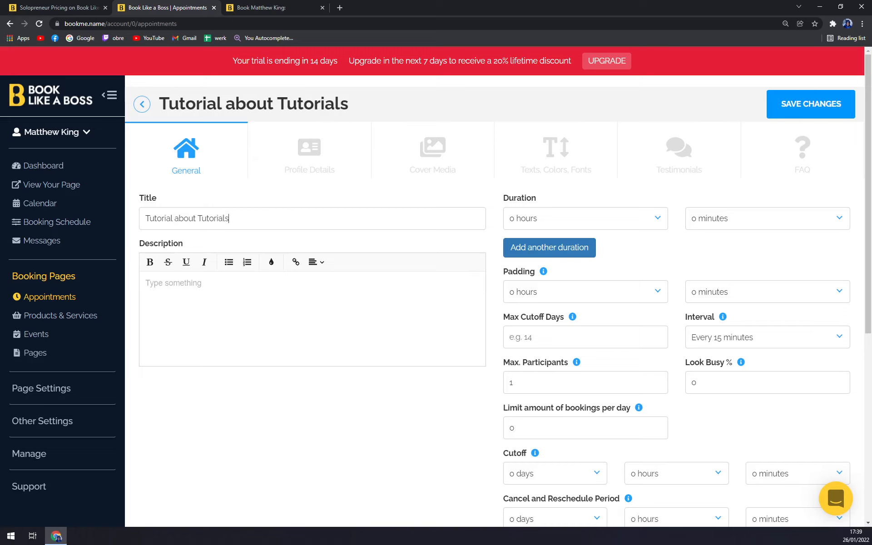
{"action": "left_click", "coordinate": [558, 227]}
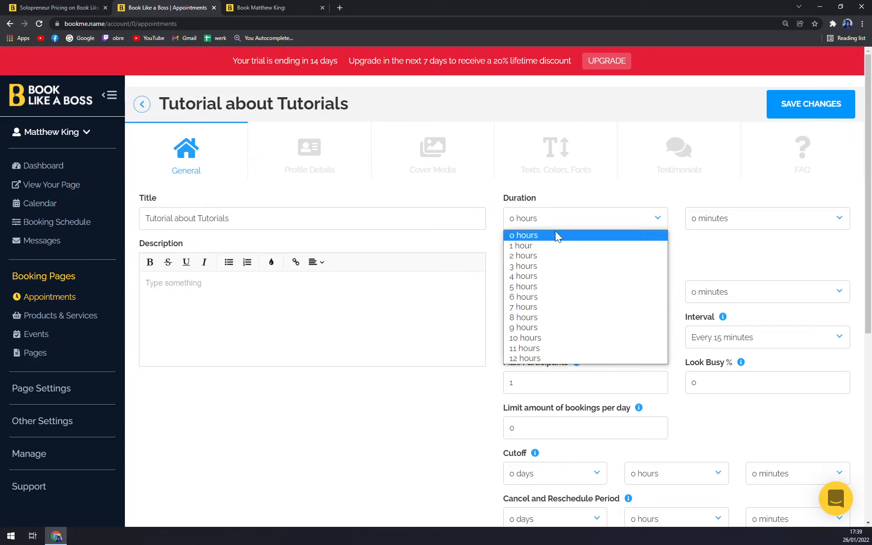
{"action": "left_click", "coordinate": [541, 245]}
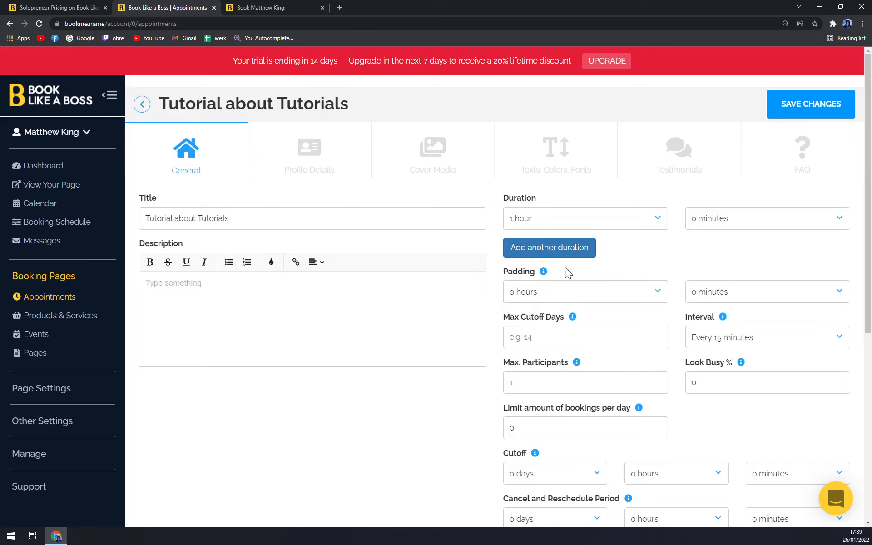
{"action": "scroll", "coordinate": [576, 242], "scroll_direction": "down", "scroll_amount": 1}
{"action": "left_click", "coordinate": [560, 240]}
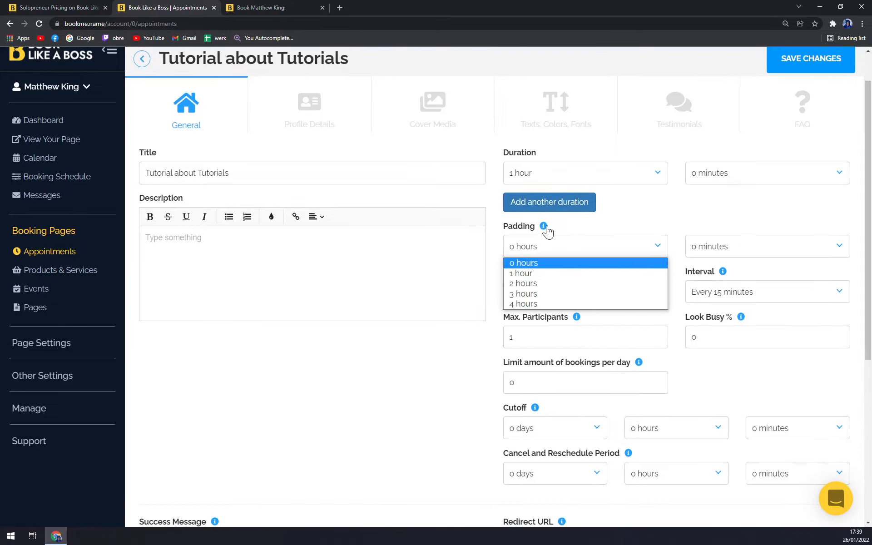
{"action": "left_click", "coordinate": [597, 224]}
{"action": "left_click", "coordinate": [576, 245]}
{"action": "left_click", "coordinate": [544, 273]}
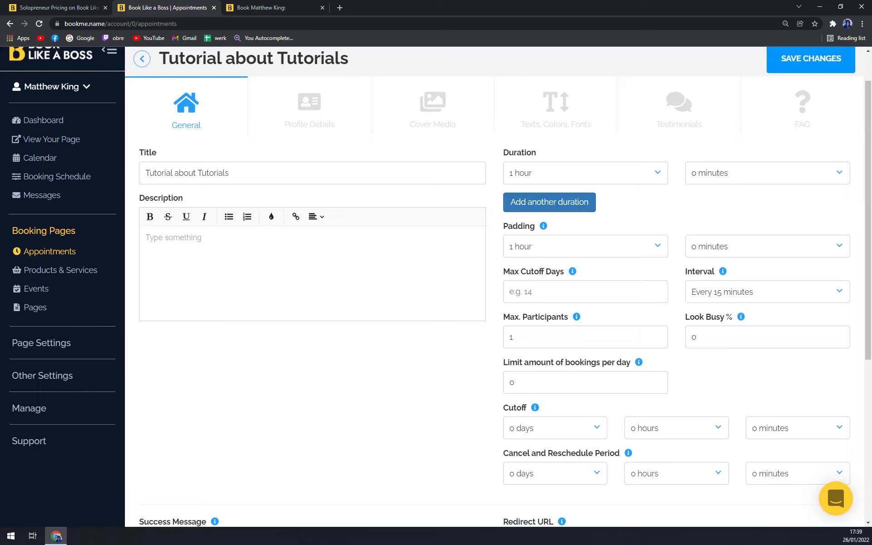
Set max participants and daily bookings to 20, leaving booking interval and 0-day cutoff unchanged
{"action": "left_click", "coordinate": [757, 296]}
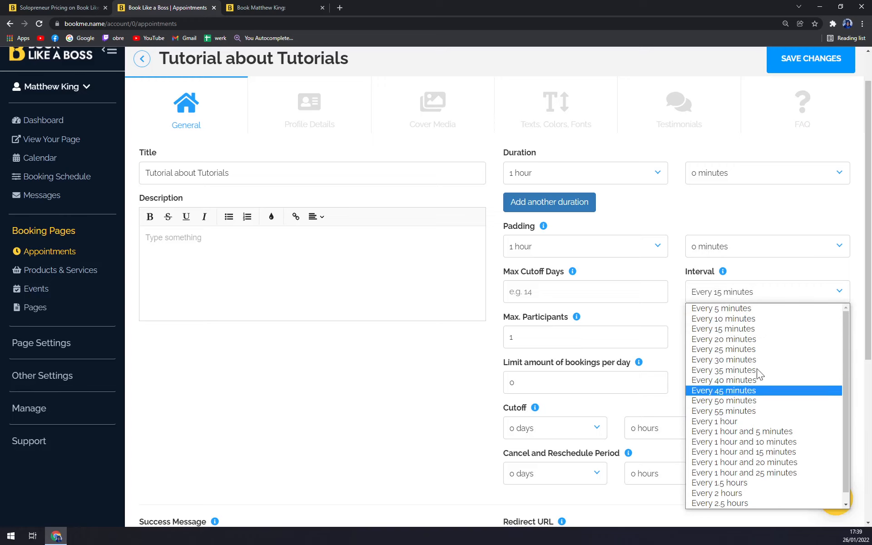
{"action": "left_click", "coordinate": [417, 379]}
{"action": "scroll", "coordinate": [504, 316], "scroll_direction": "down", "scroll_amount": 4}
{"action": "left_click", "coordinate": [522, 156]}
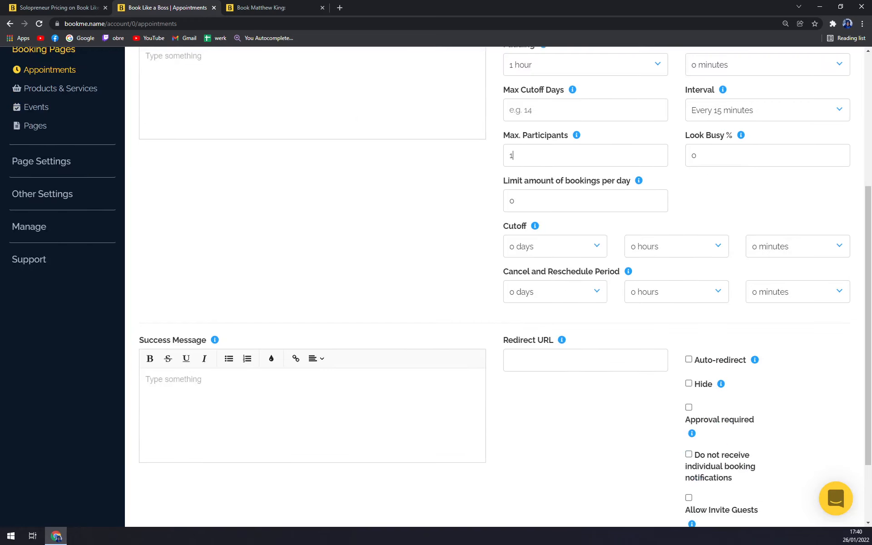
{"action": "type", "text": "20"}
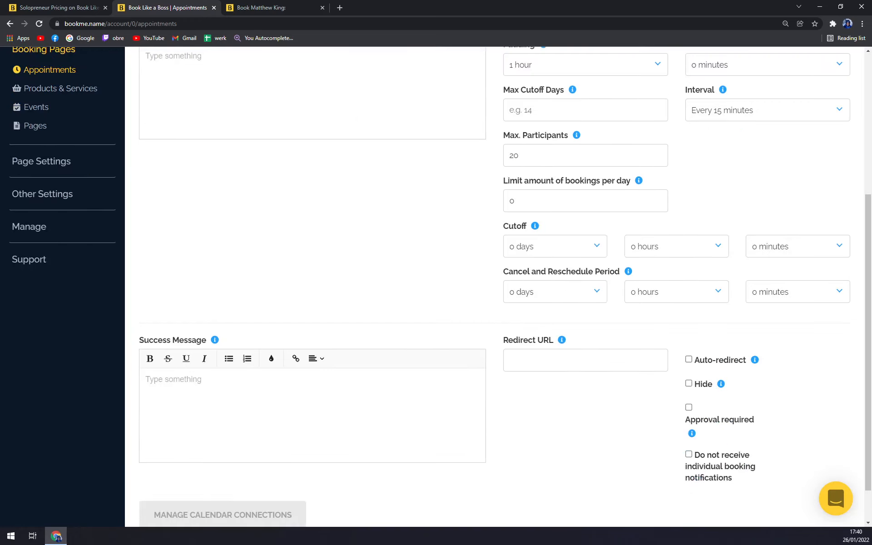
{"action": "scroll", "coordinate": [751, 173], "scroll_direction": "up", "scroll_amount": 2}
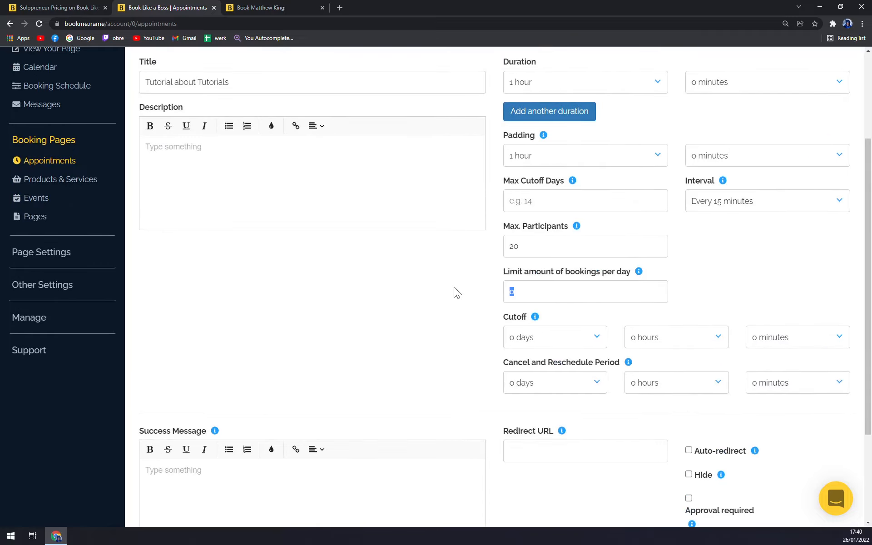
{"action": "type", "text": "20"}
{"action": "scroll", "coordinate": [500, 350], "scroll_direction": "up", "scroll_amount": 1}
{"action": "left_click", "coordinate": [543, 386]}
{"action": "scroll", "coordinate": [536, 214], "scroll_direction": "down", "scroll_amount": 1}
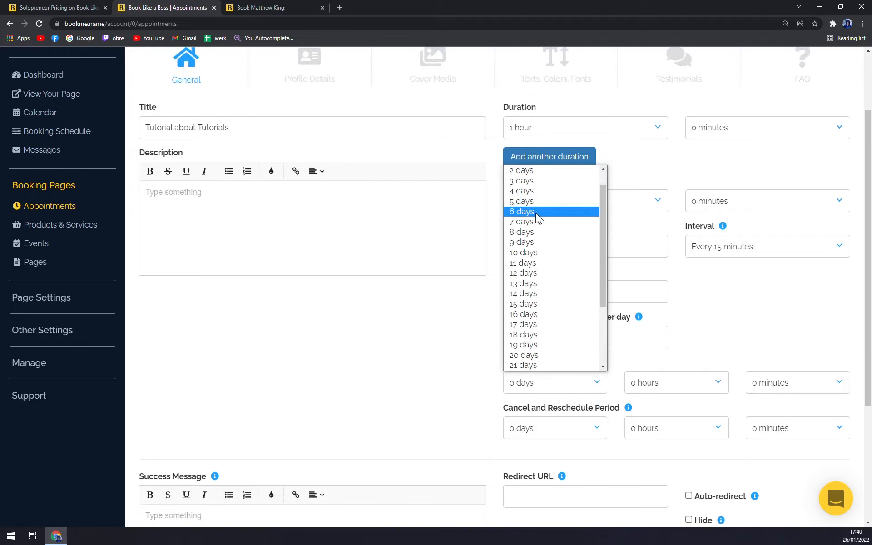
{"action": "scroll", "coordinate": [534, 205], "scroll_direction": "up", "scroll_amount": 1}
{"action": "left_click", "coordinate": [535, 169]}
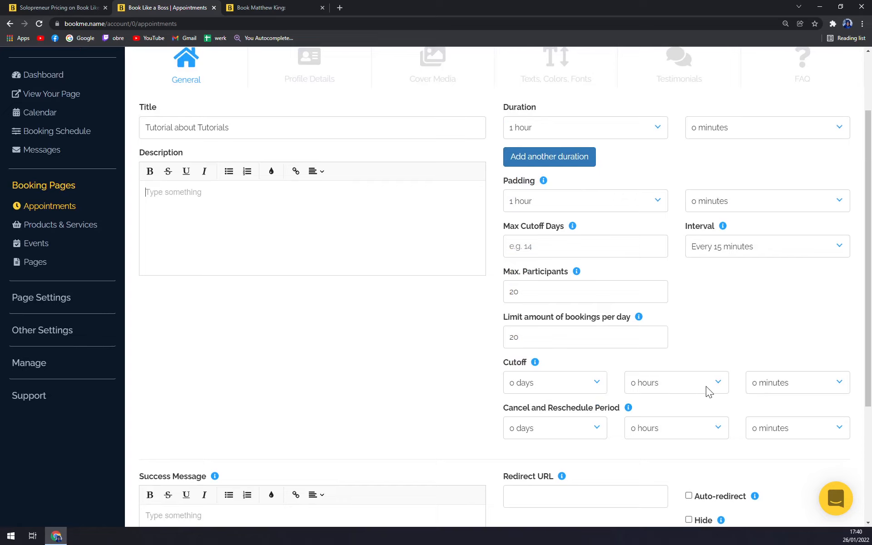
Enter the description 'Very usefull please book'
{"action": "scroll", "coordinate": [654, 395], "scroll_direction": "down", "scroll_amount": 4}
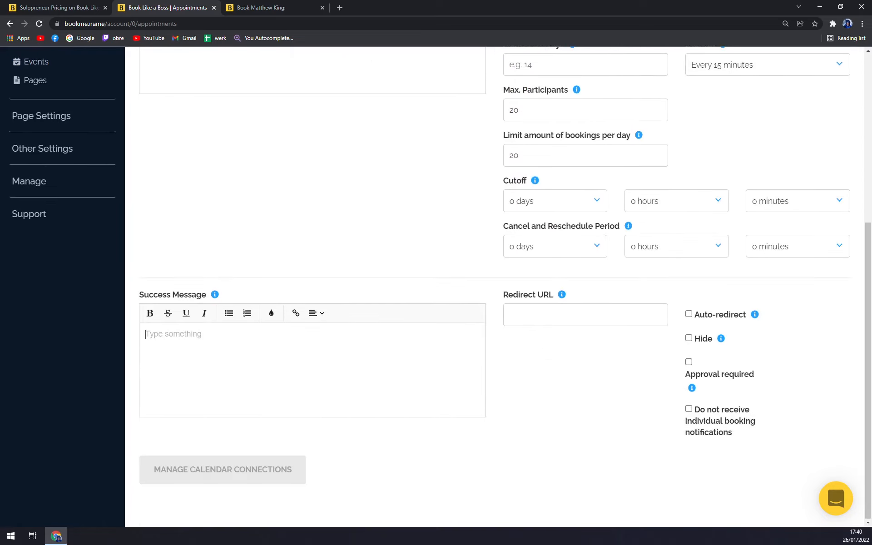
{"action": "scroll", "coordinate": [318, 459], "scroll_direction": "up", "scroll_amount": 6}
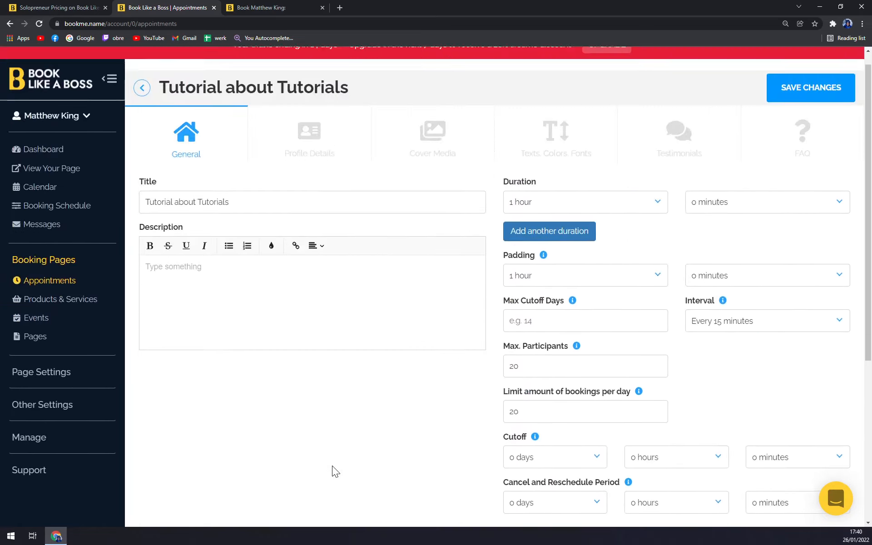
{"action": "scroll", "coordinate": [224, 298], "scroll_direction": "down", "scroll_amount": 6}
{"action": "scroll", "coordinate": [225, 298], "scroll_direction": "up", "scroll_amount": 4}
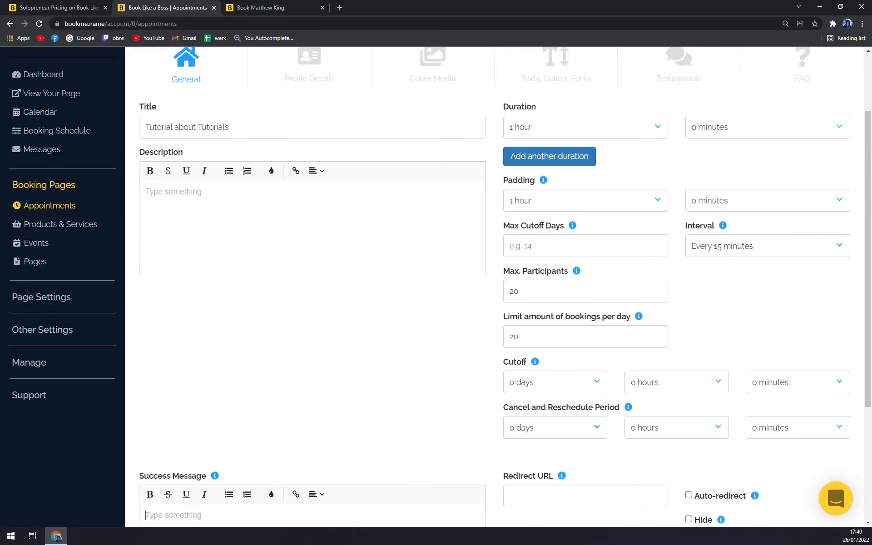
{"action": "type", "text": "Very usefull please book"}
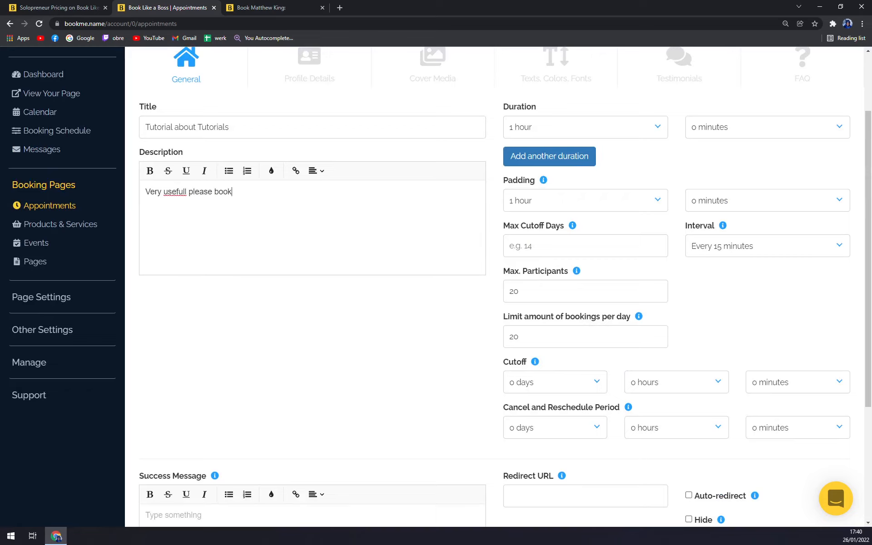
{"action": "scroll", "coordinate": [389, 343], "scroll_direction": "up", "scroll_amount": 3}
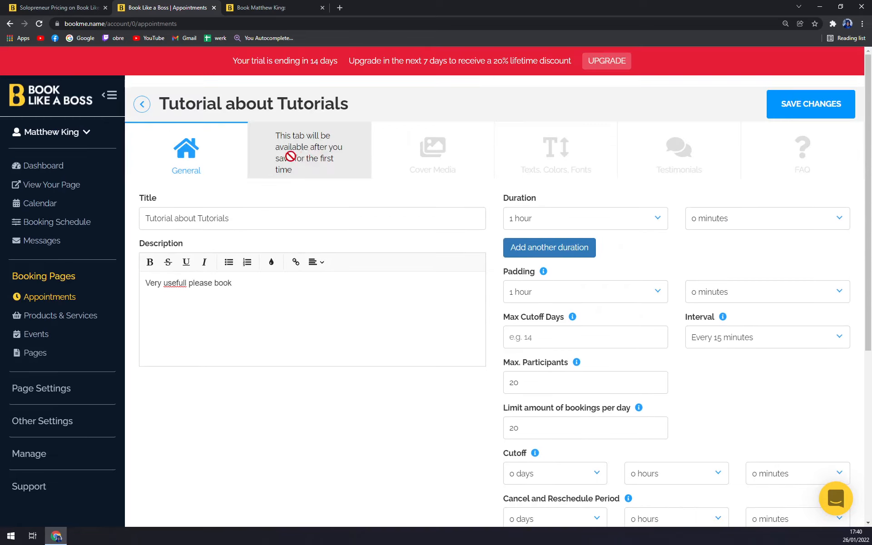
{"action": "scroll", "coordinate": [360, 399], "scroll_direction": "down", "scroll_amount": 6}
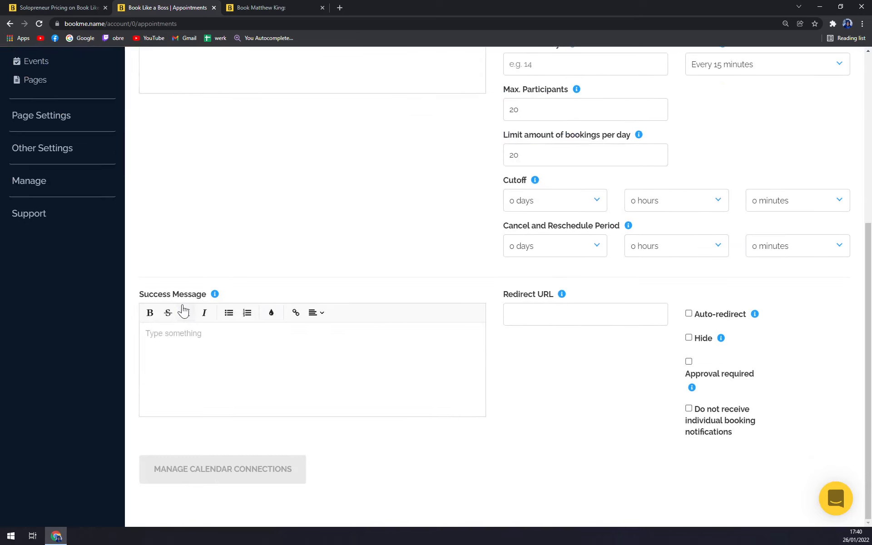
{"action": "scroll", "coordinate": [200, 323], "scroll_direction": "up", "scroll_amount": 6}
Save the Tutorial about Tutorials appointment and dismiss the Calendar Settings notice
{"action": "left_click", "coordinate": [804, 101]}
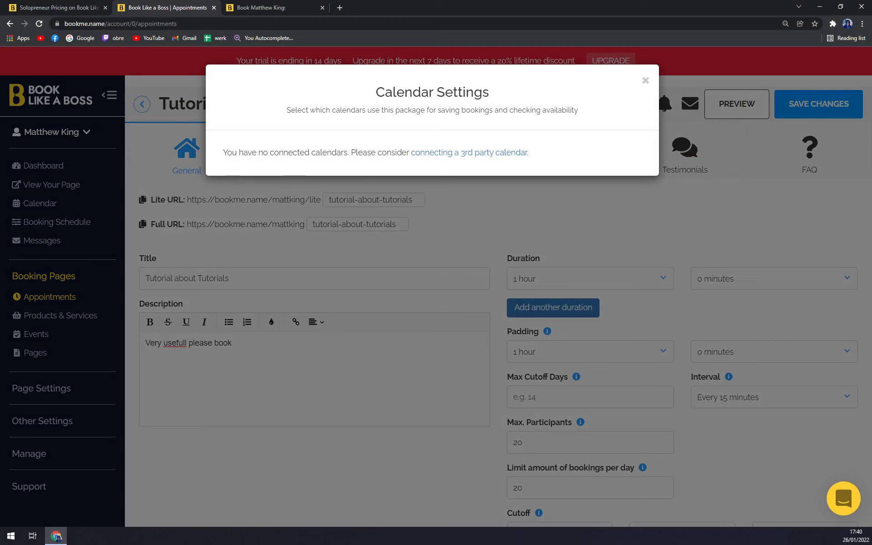
{"action": "left_click", "coordinate": [645, 83]}
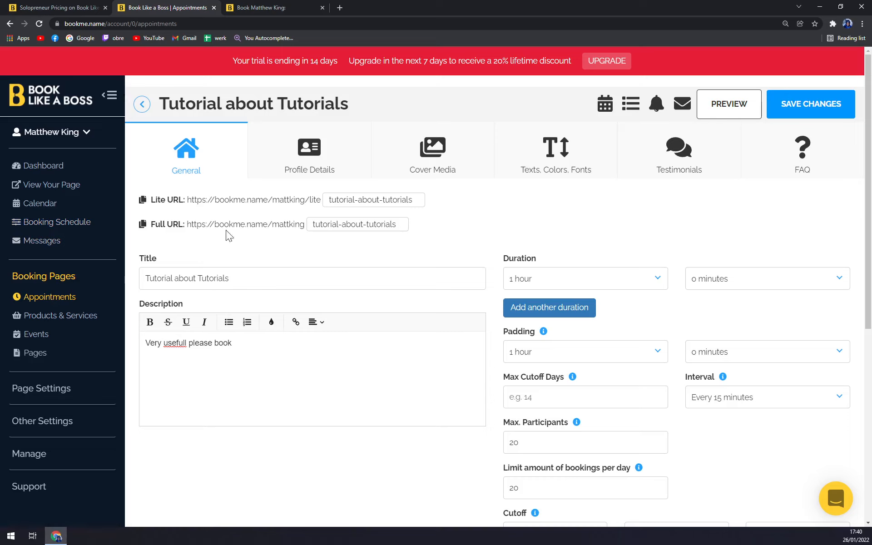
Look through the Profile Details, Cover Media, Texts Colors Fonts and Testimonials tabs
{"action": "double_click", "coordinate": [392, 224]}
{"action": "left_click", "coordinate": [391, 225]}
{"action": "left_click", "coordinate": [318, 165]}
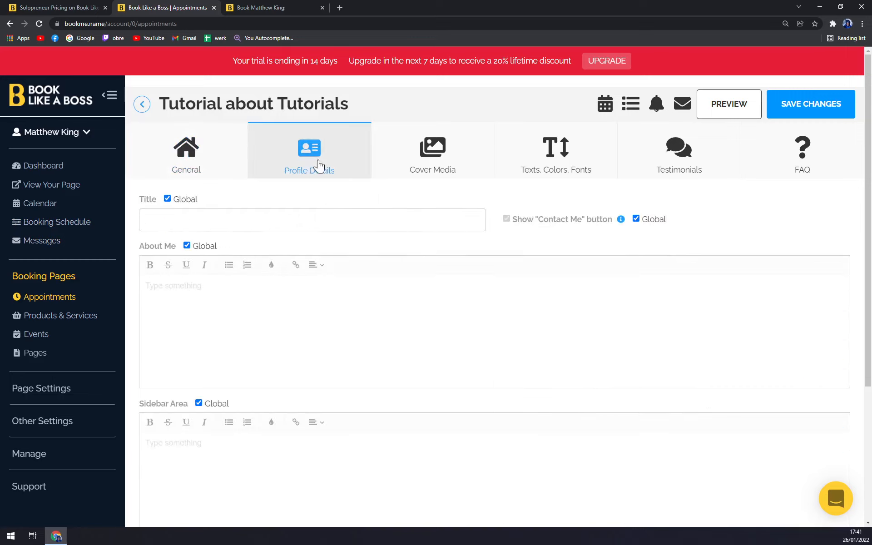
{"action": "left_click", "coordinate": [397, 148]}
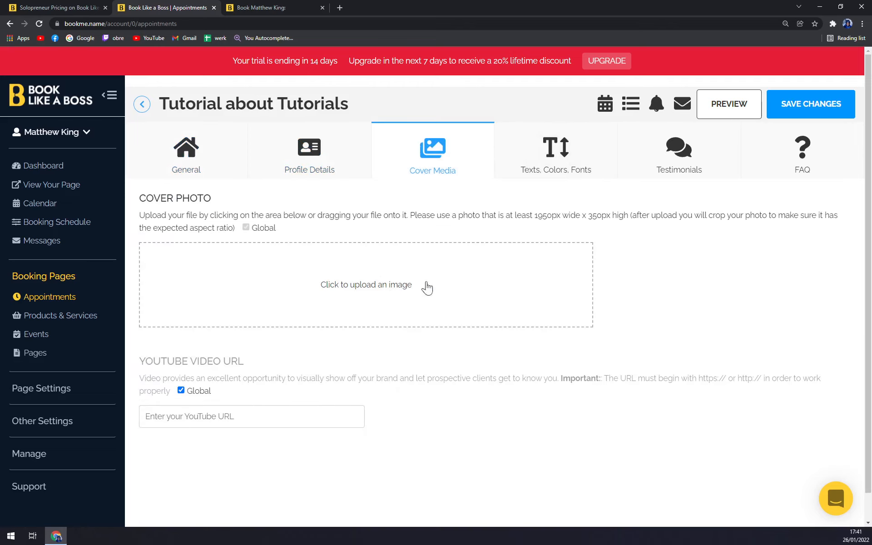
{"action": "left_click", "coordinate": [563, 157]}
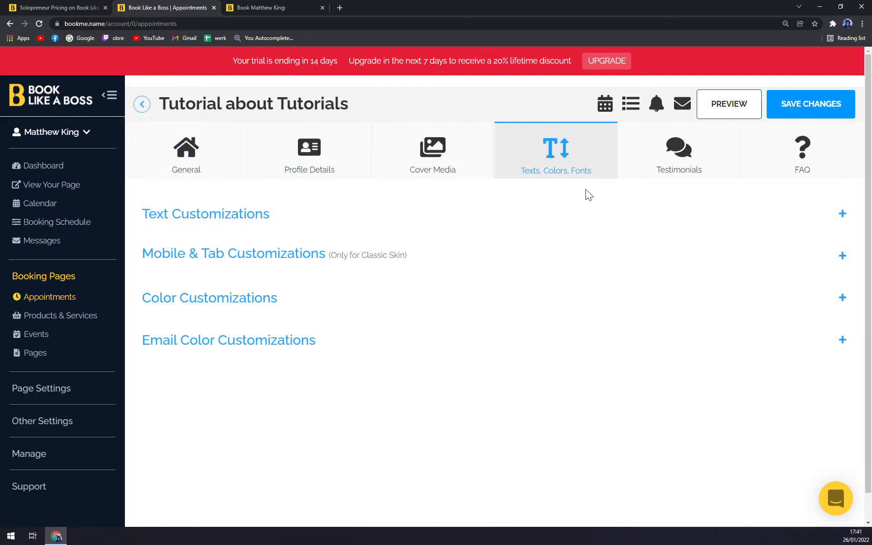
{"action": "left_click", "coordinate": [650, 169]}
Return to General settings, then back to the Appointments list showing the new appointment
{"action": "left_click", "coordinate": [236, 157]}
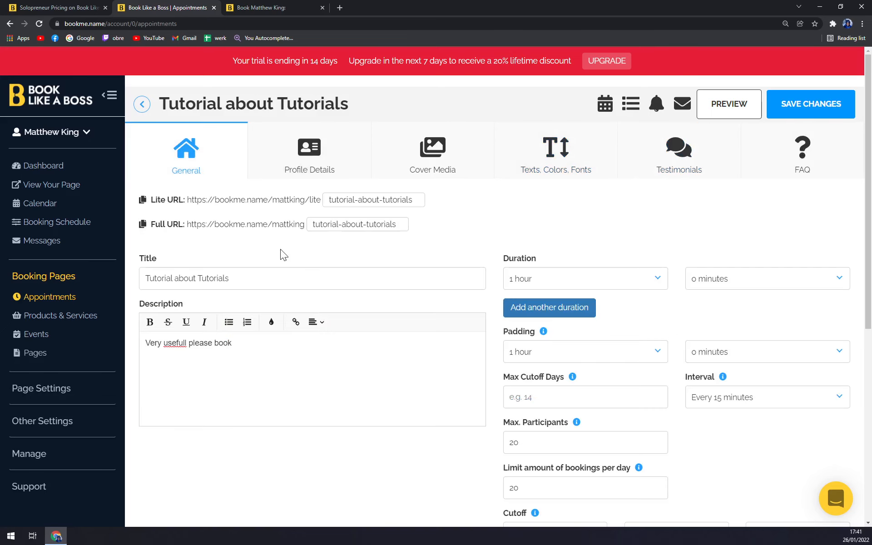
{"action": "double_click", "coordinate": [385, 224]}
{"action": "left_click", "coordinate": [385, 224]}
{"action": "left_click", "coordinate": [66, 294]}
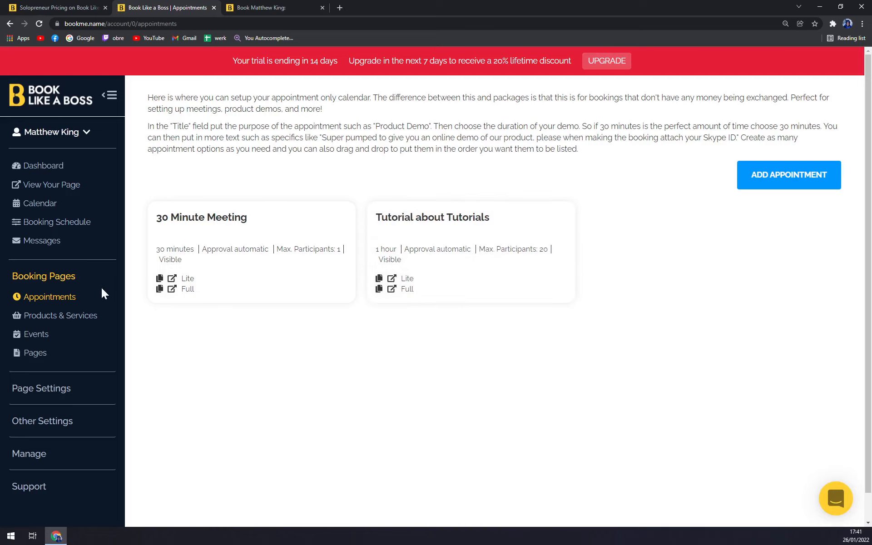
{"action": "left_click", "coordinate": [81, 323]}
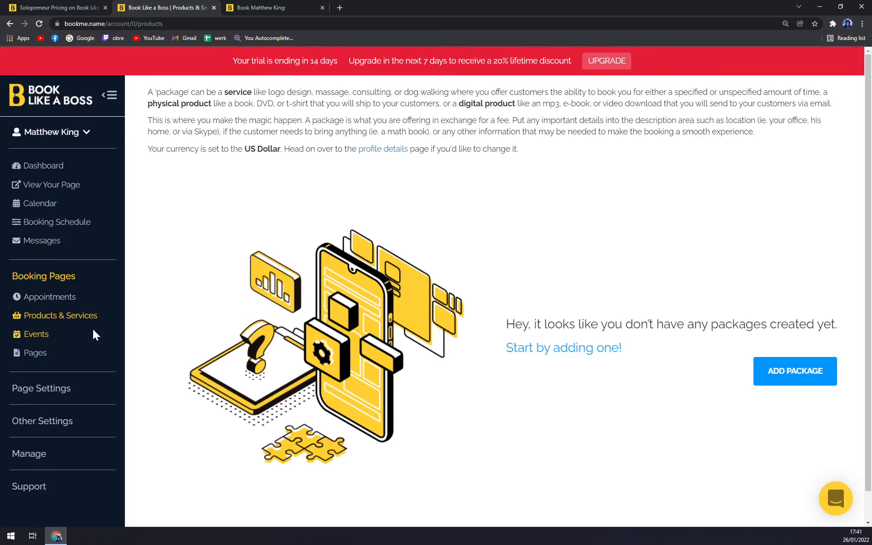
{"action": "left_click", "coordinate": [39, 337]}
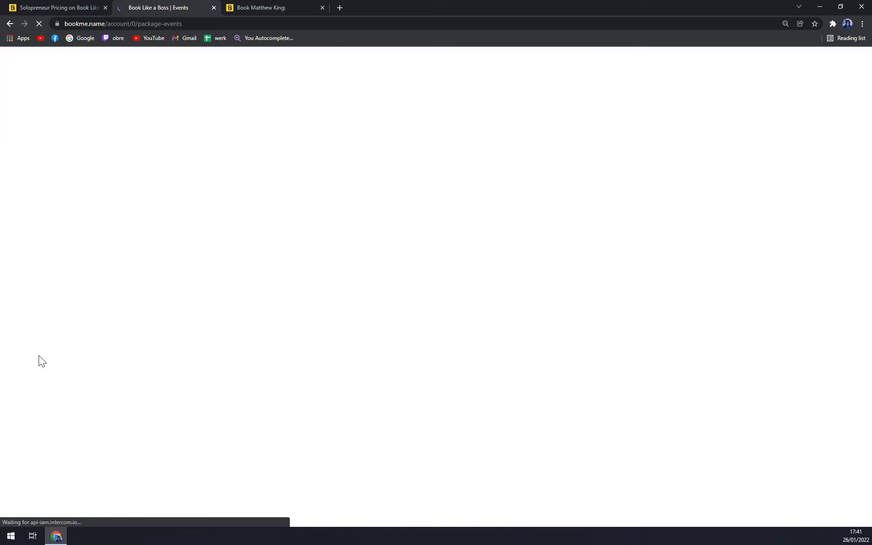
{"action": "left_click", "coordinate": [37, 356]}
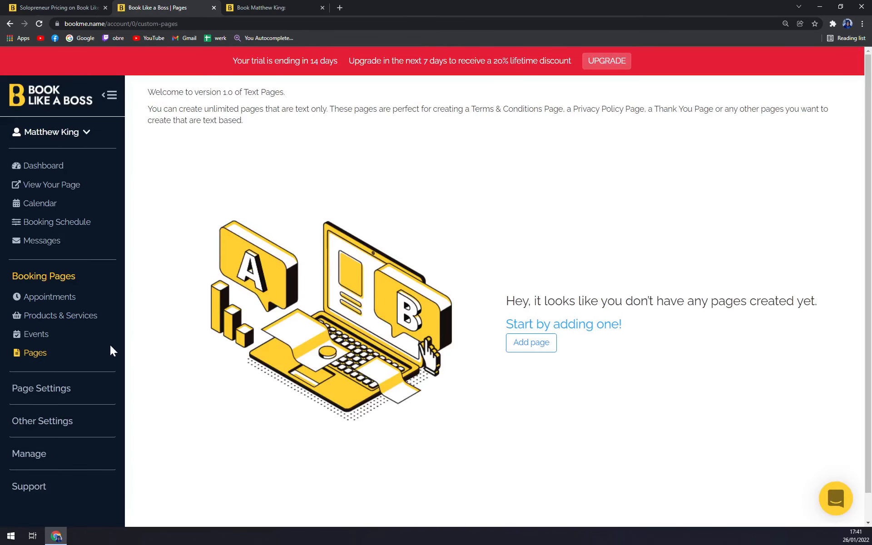
{"action": "left_click", "coordinate": [41, 300]}
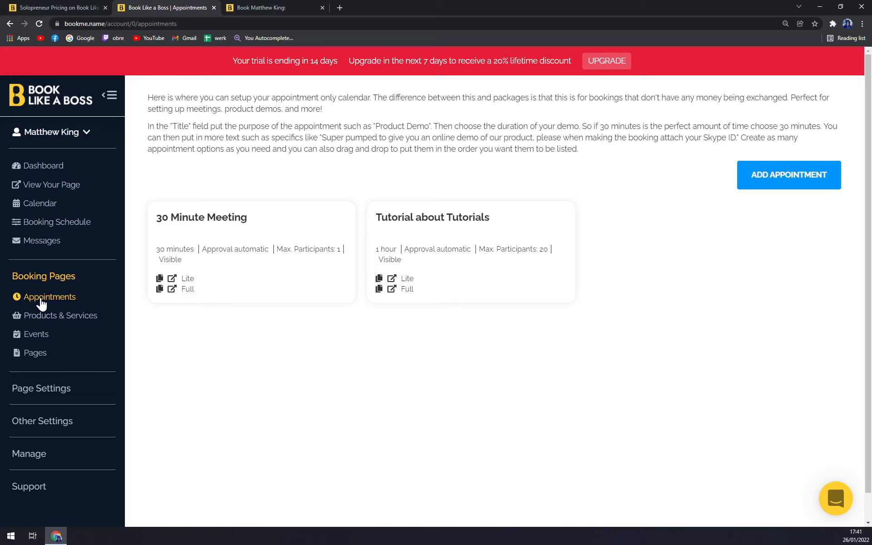
Open Page Settings > Skins, compare Modern Light against Classic, and keep Classic applied
{"action": "left_click", "coordinate": [39, 391]}
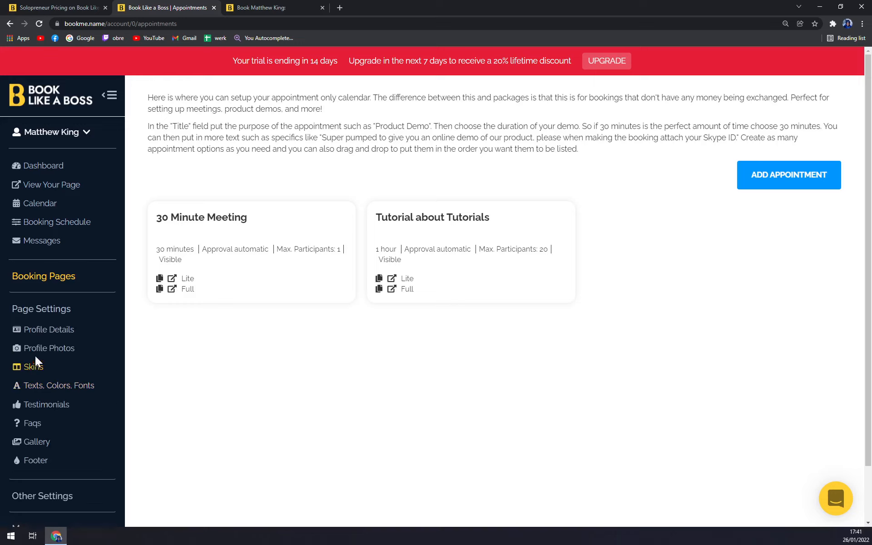
{"action": "left_click", "coordinate": [48, 331]}
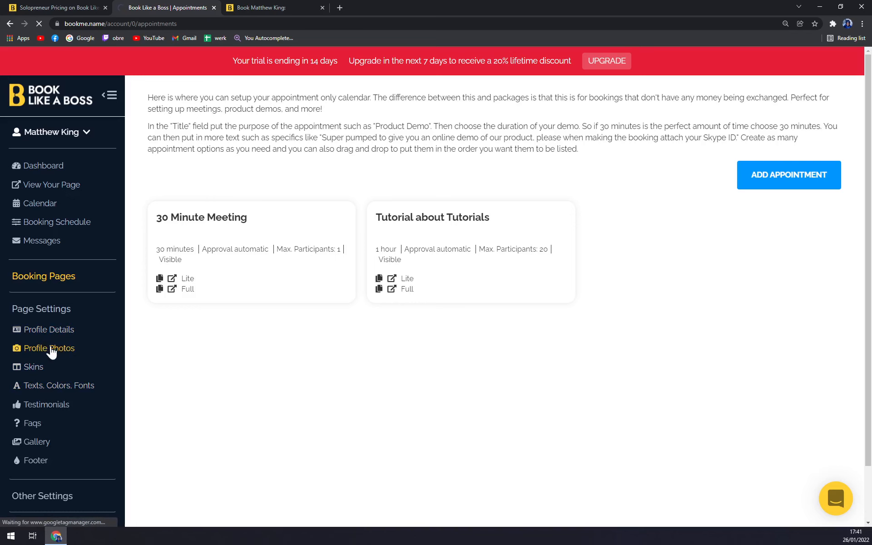
{"action": "left_click", "coordinate": [33, 367]}
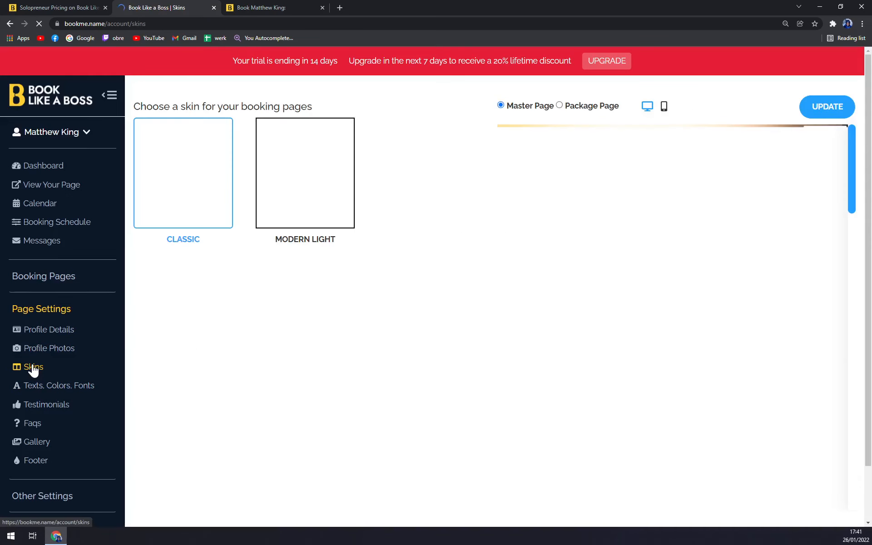
{"action": "left_click", "coordinate": [311, 172]}
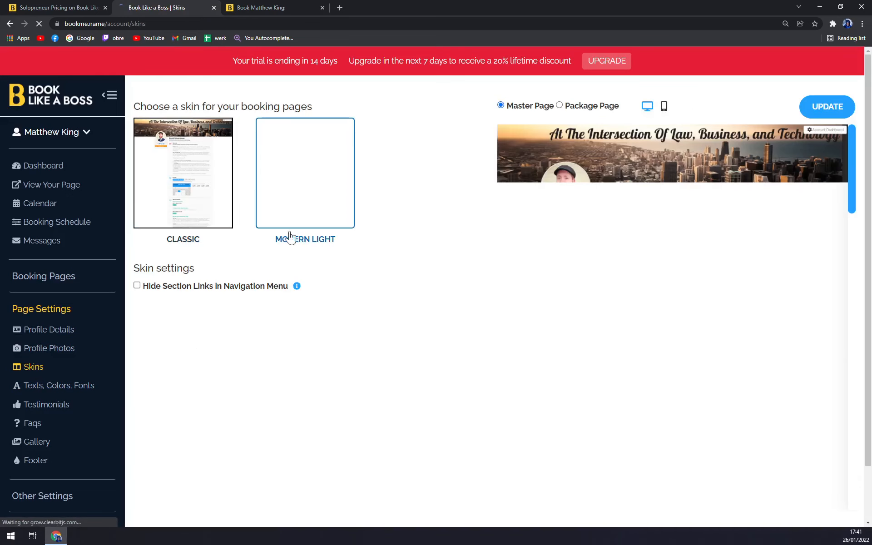
{"action": "left_click", "coordinate": [178, 199]}
{"action": "left_click", "coordinate": [292, 196]}
{"action": "left_click", "coordinate": [193, 196]}
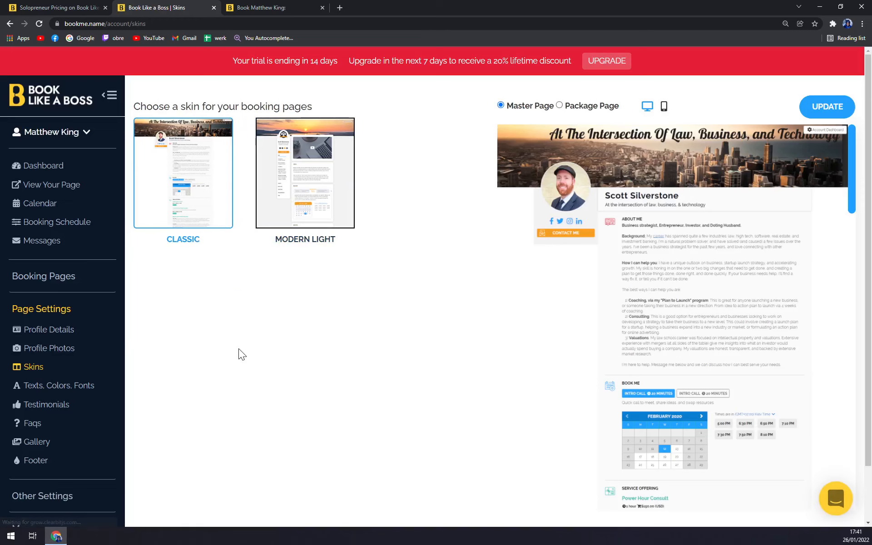
{"action": "scroll", "coordinate": [49, 418], "scroll_direction": "down", "scroll_amount": 2}
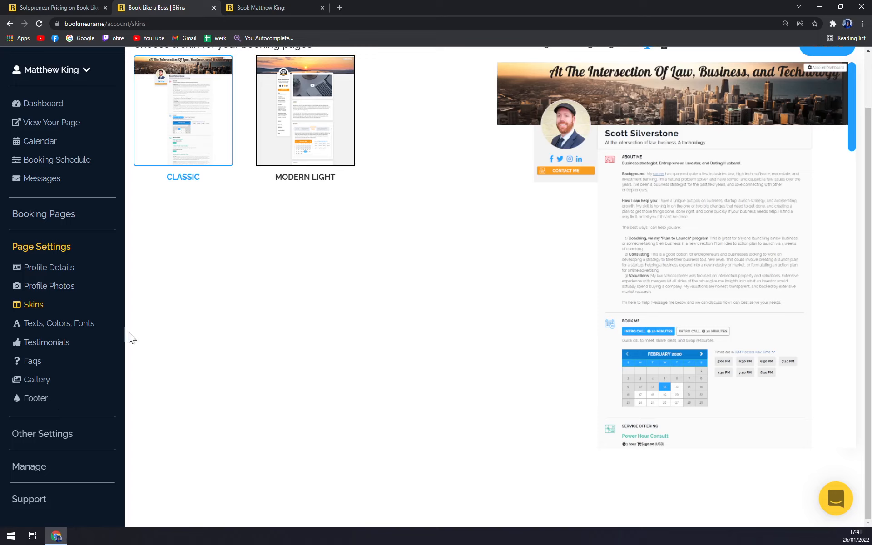
{"action": "left_click", "coordinate": [42, 434]}
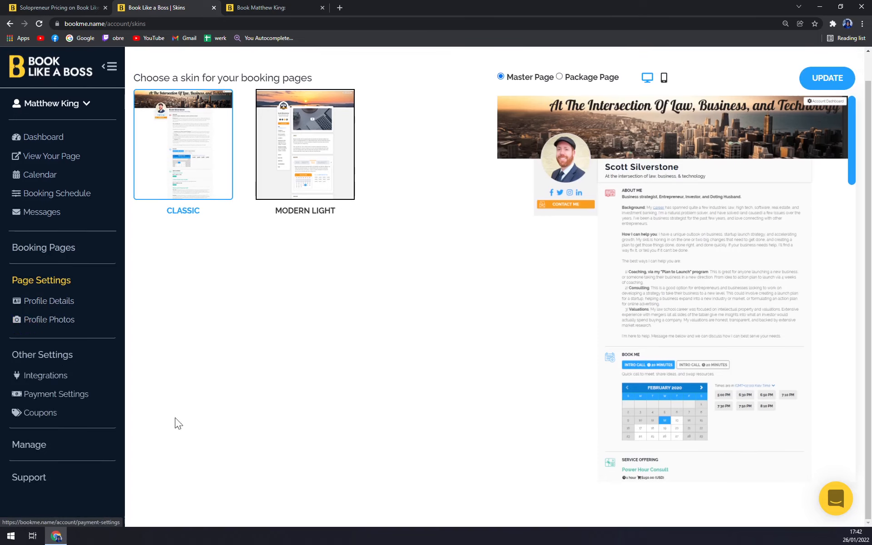
Browse the Integrations page's Zoom, Meet, MailChimp, YouTube cards and popular Zapier Zaps
{"action": "left_click", "coordinate": [59, 335]}
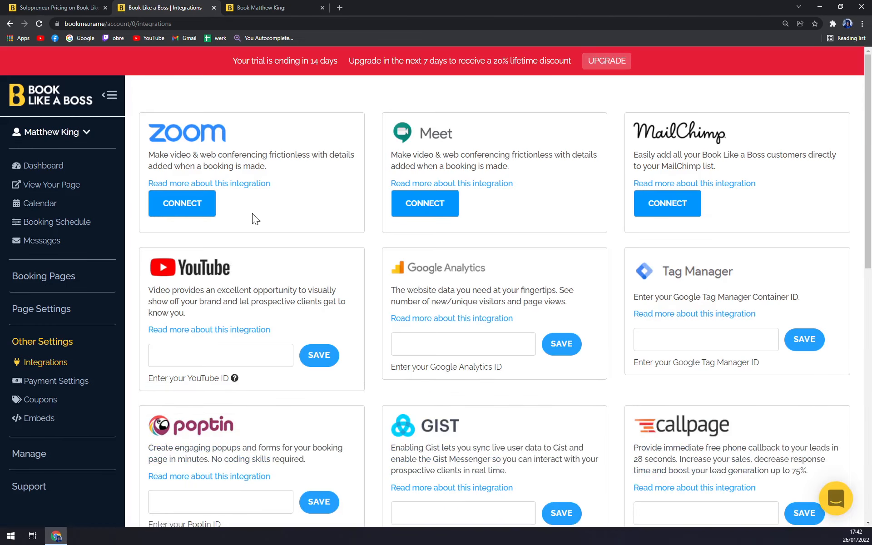
{"action": "scroll", "coordinate": [308, 177], "scroll_direction": "down", "scroll_amount": 10}
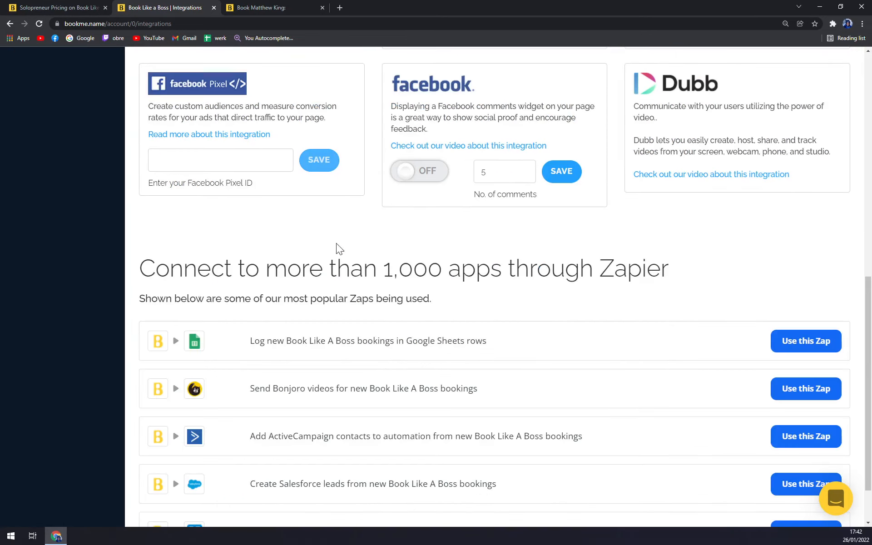
{"action": "scroll", "coordinate": [339, 243], "scroll_direction": "up", "scroll_amount": 10}
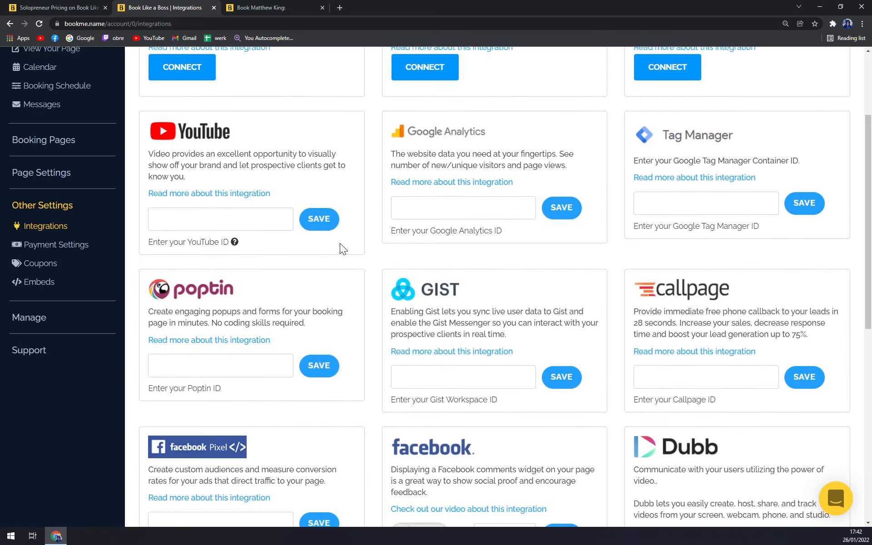
{"action": "scroll", "coordinate": [339, 245], "scroll_direction": "down", "scroll_amount": 11}
{"action": "scroll", "coordinate": [330, 250], "scroll_direction": "up", "scroll_amount": 10}
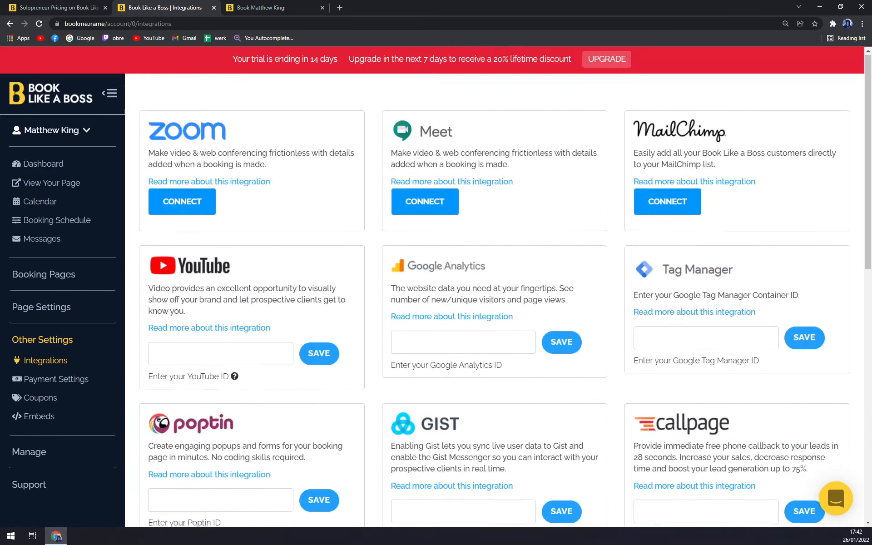
{"action": "scroll", "coordinate": [331, 252], "scroll_direction": "down", "scroll_amount": 10}
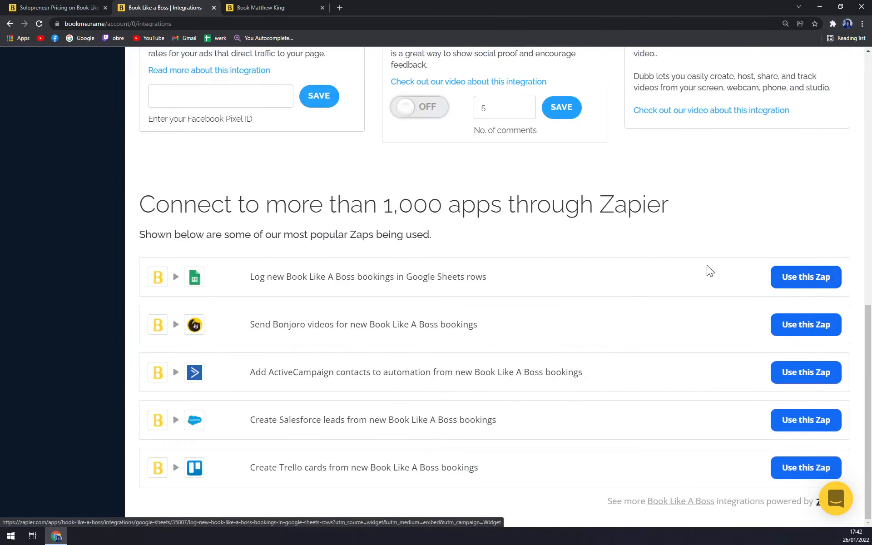
{"action": "scroll", "coordinate": [691, 262], "scroll_direction": "up", "scroll_amount": 1}
{"action": "left_click_drag", "start_coordinate": [580, 250], "coordinate": [697, 257]}
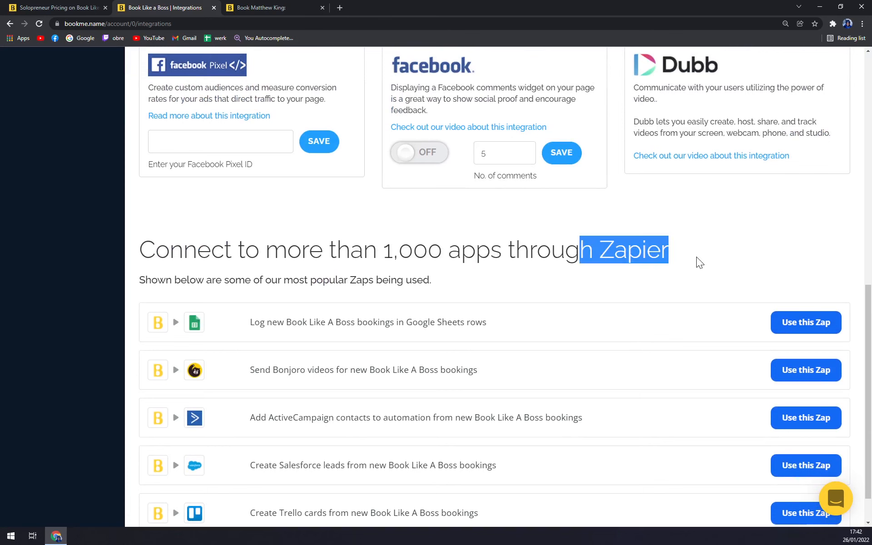
{"action": "left_click", "coordinate": [696, 257]}
{"action": "scroll", "coordinate": [583, 280], "scroll_direction": "up", "scroll_amount": 9}
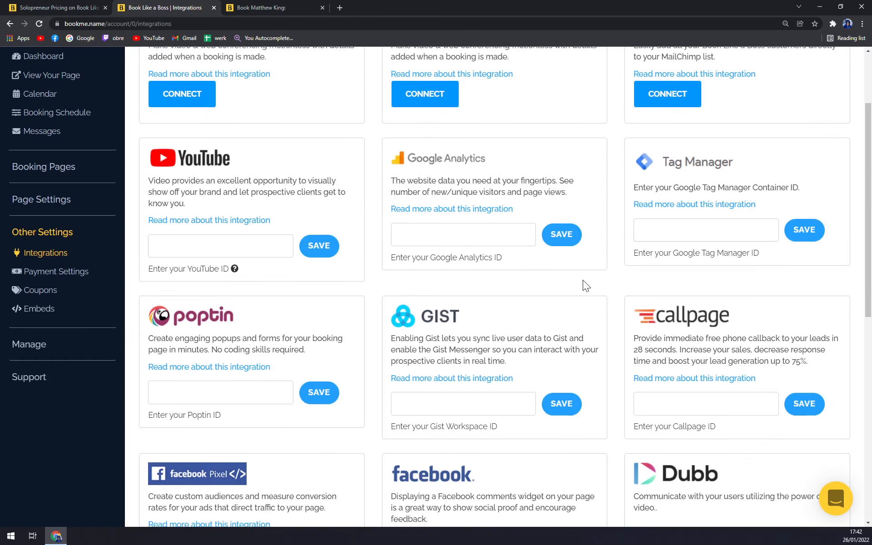
{"action": "scroll", "coordinate": [48, 258], "scroll_direction": "up", "scroll_amount": 3}
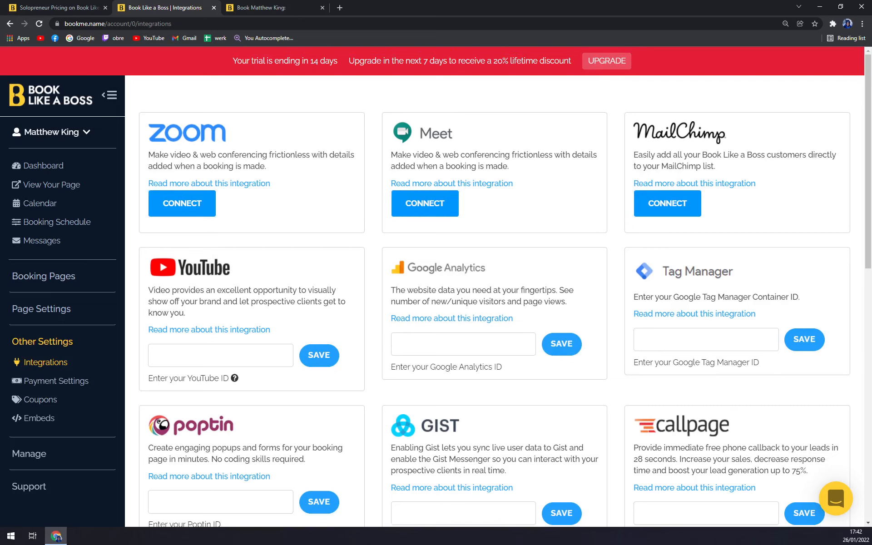
{"action": "scroll", "coordinate": [536, 142], "scroll_direction": "down", "scroll_amount": 1}
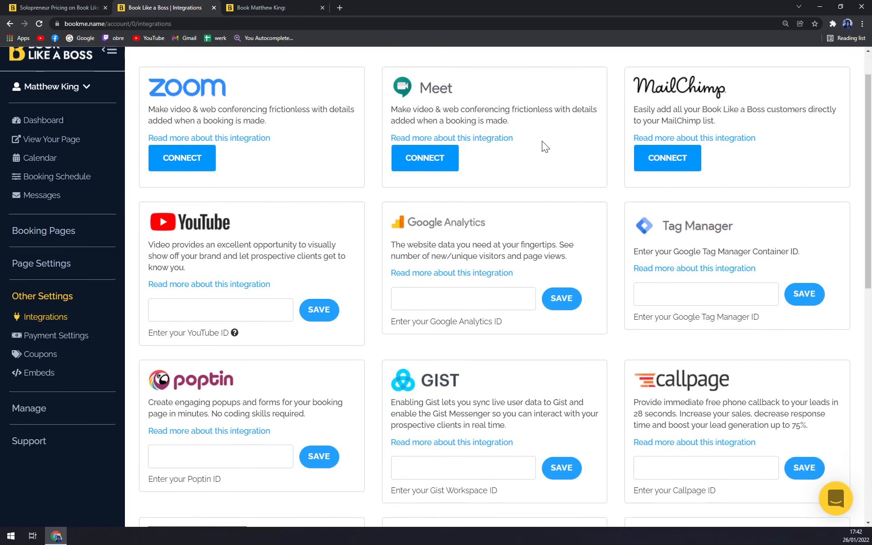
{"action": "scroll", "coordinate": [542, 140], "scroll_direction": "down", "scroll_amount": 6}
{"action": "scroll", "coordinate": [537, 238], "scroll_direction": "up", "scroll_amount": 7}
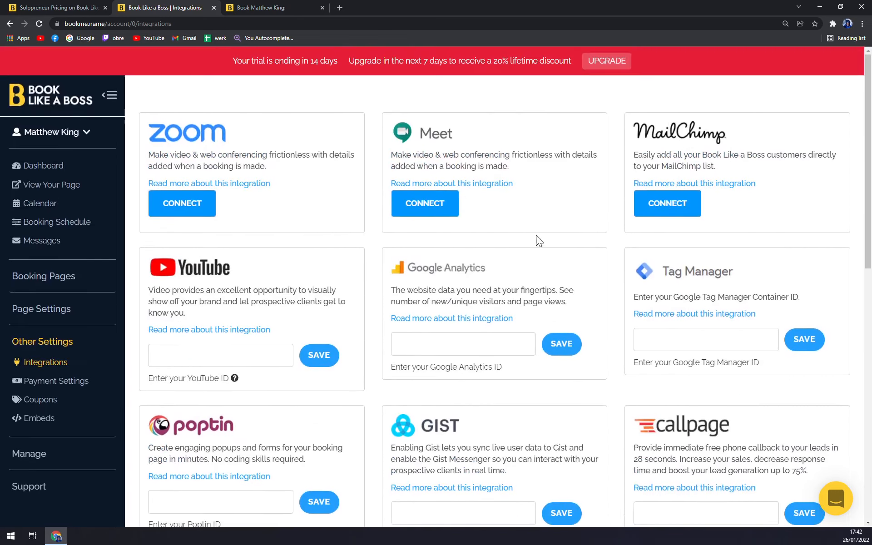
Check the Stripe, Square and PayPal payment gateways, then go back to the Dashboard
{"action": "left_click", "coordinate": [59, 380]}
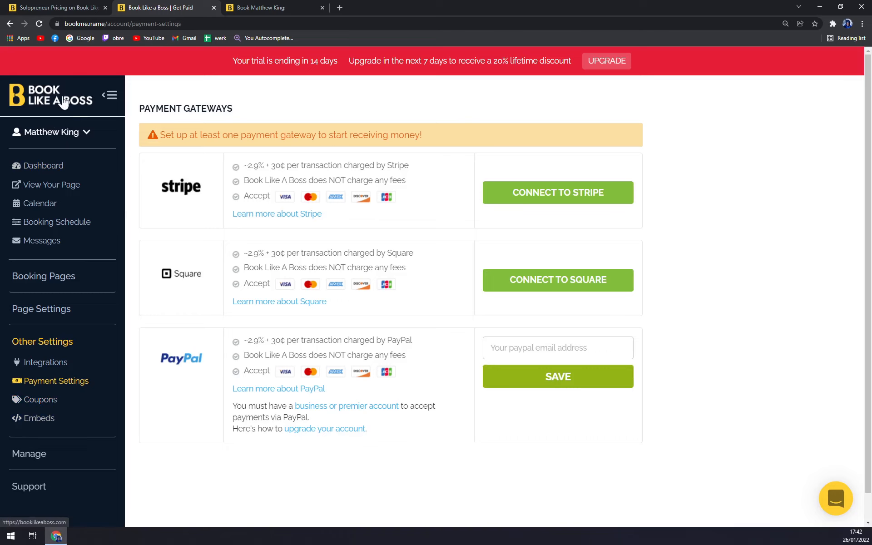
{"action": "left_click", "coordinate": [45, 166]}
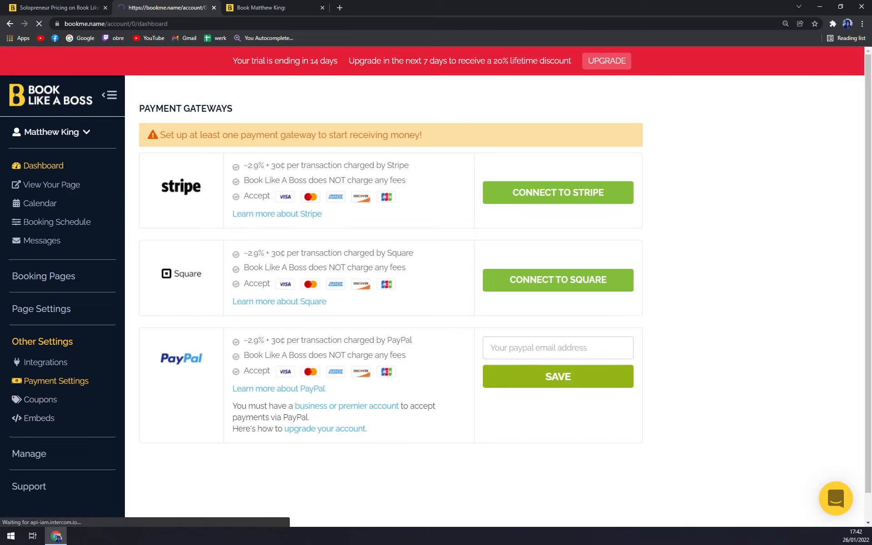